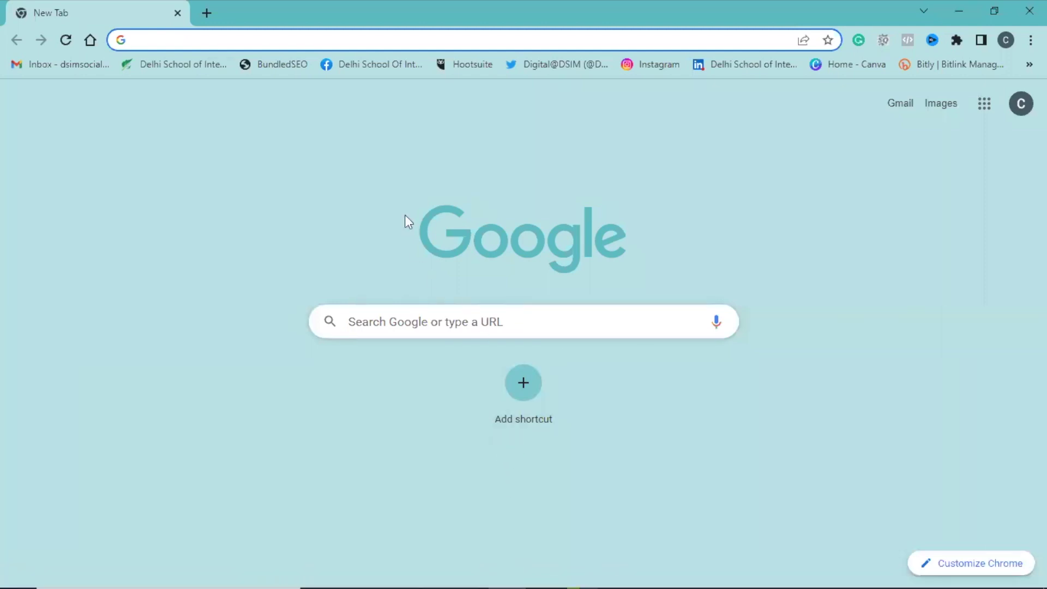
# Search Google for "facebook ads manager" and go through Meta's Ads Manager page to the ad account's campaigns
pyautogui.write('face')
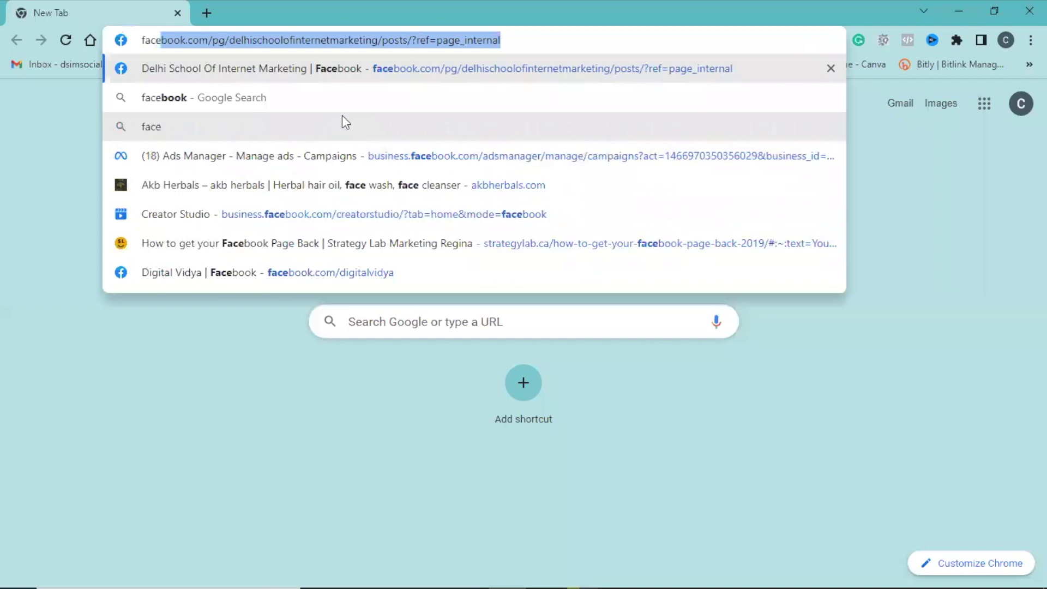
pyautogui.write('book ads manager')
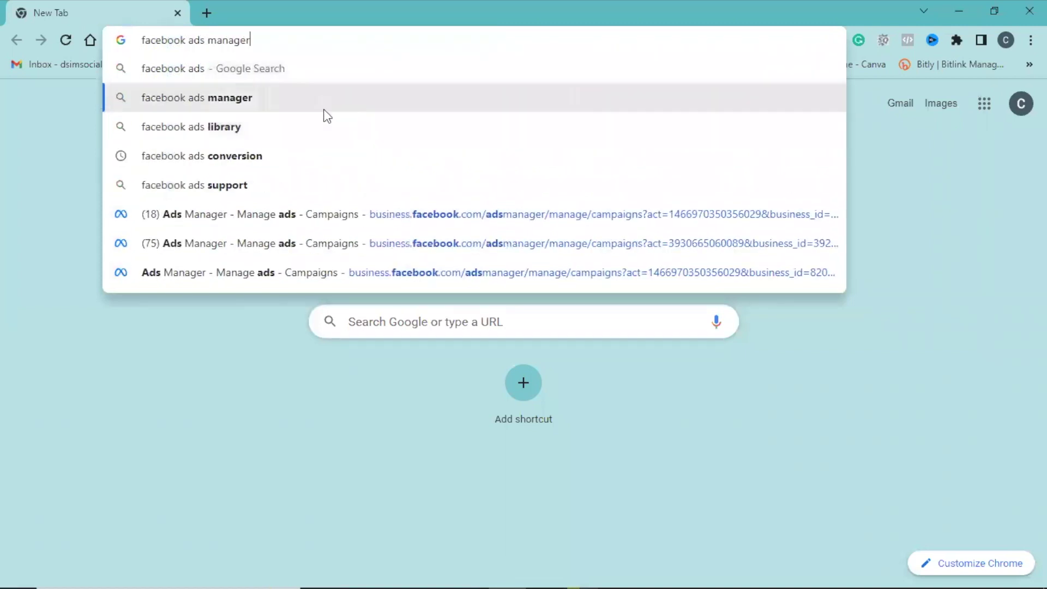
pyautogui.press('Return')
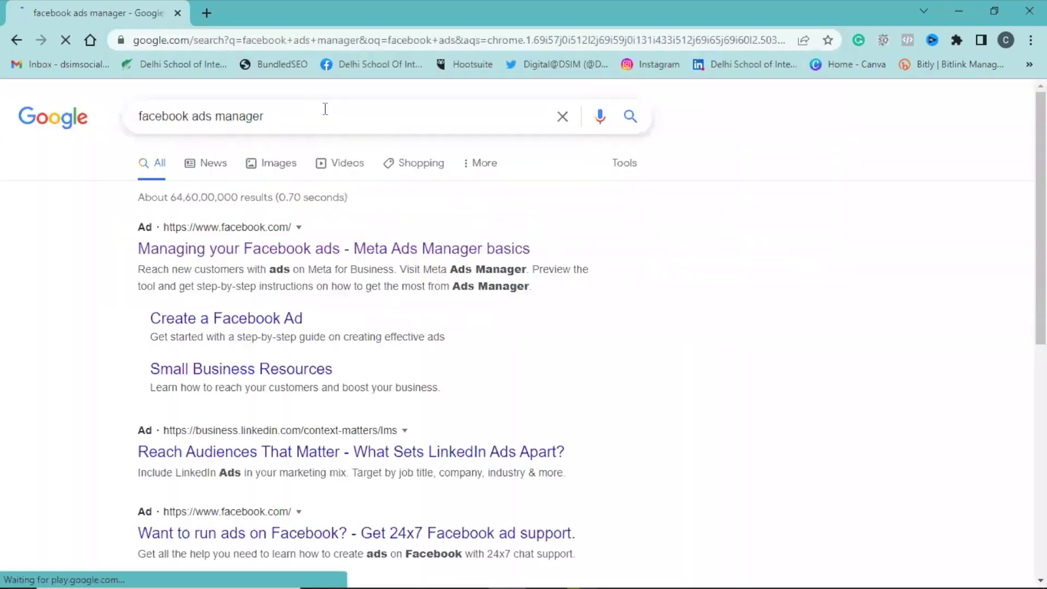
pyautogui.scroll(-7, 251, 400)
pyautogui.click(277, 323)
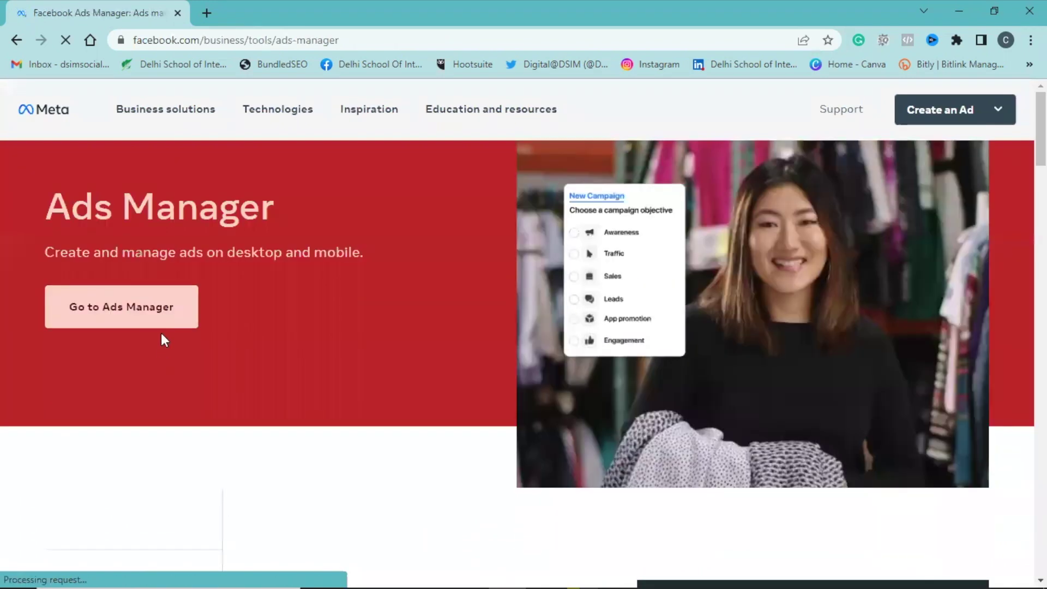
pyautogui.click(168, 321)
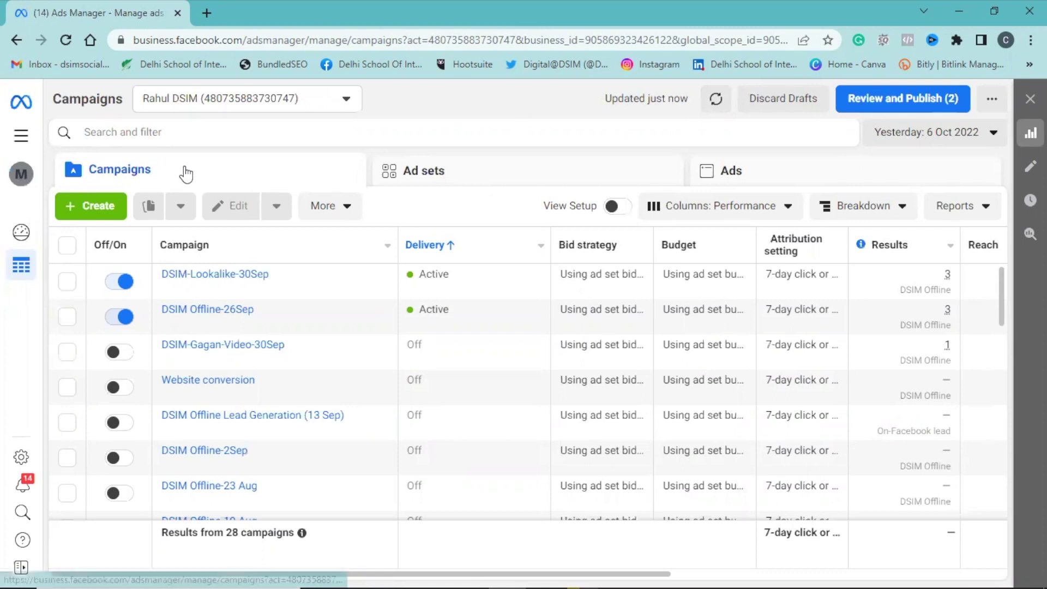
# Go to the Audiences tool and start a new custom audience with Website as its source
pyautogui.click(22, 136)
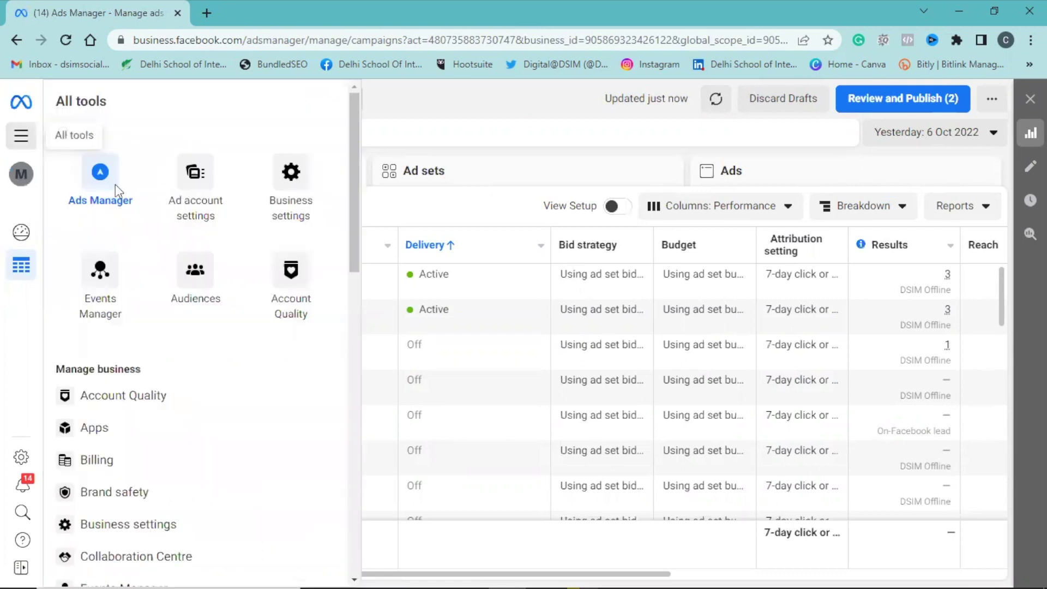
pyautogui.click(202, 276)
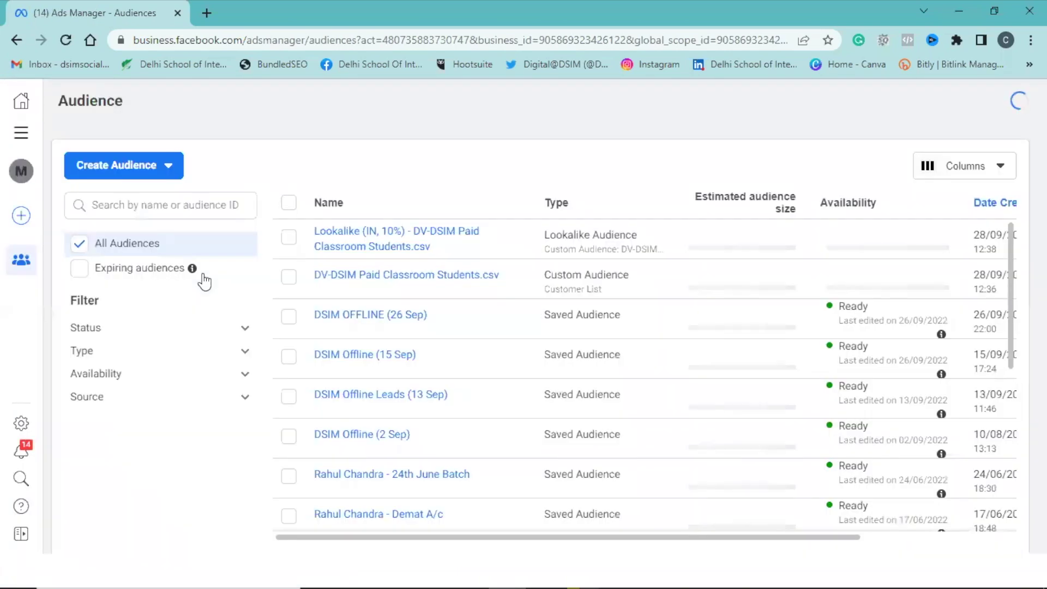
pyautogui.click(162, 170)
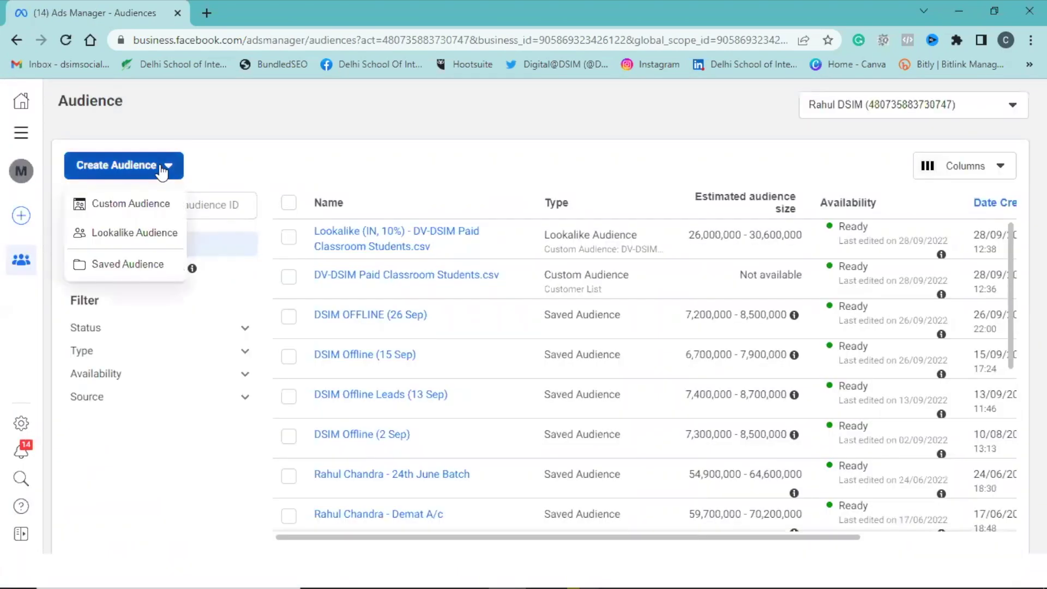
pyautogui.click(152, 205)
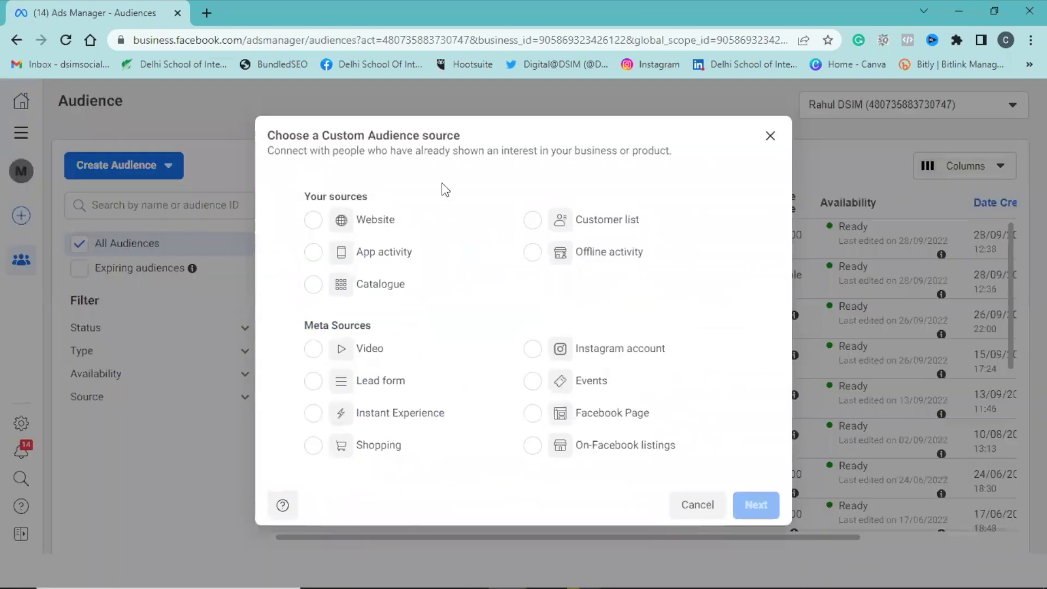
pyautogui.click(314, 220)
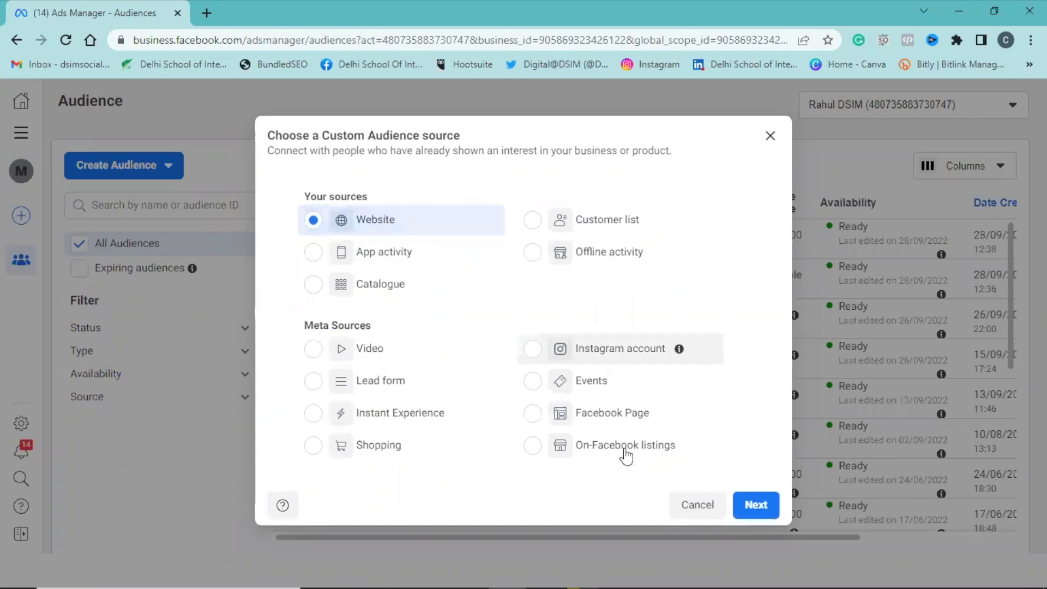
pyautogui.click(707, 503)
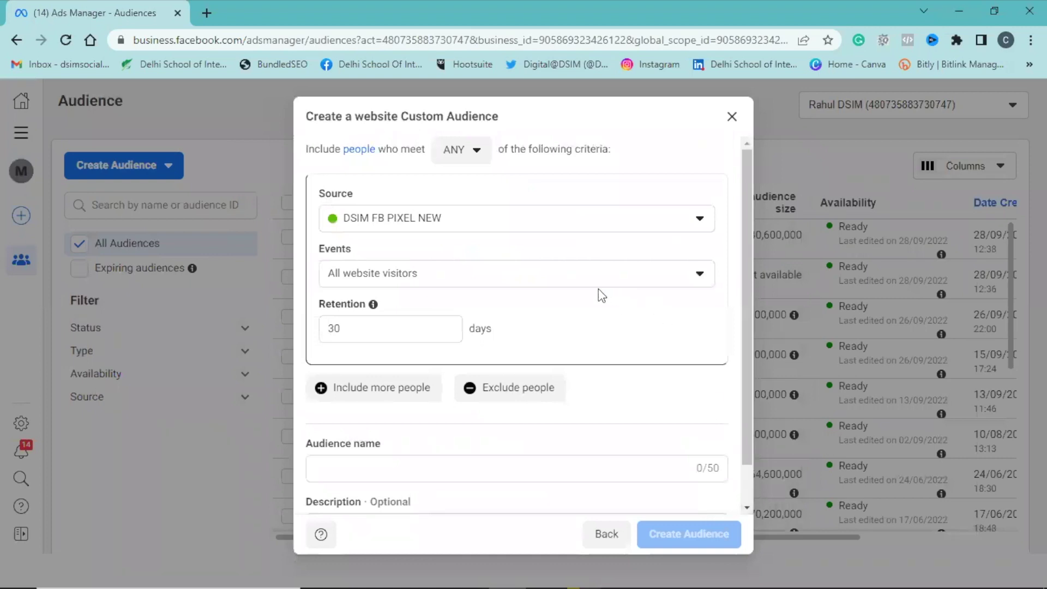
# Target all website visitors in the custom audience and set its retention to 90 days
pyautogui.click(543, 282)
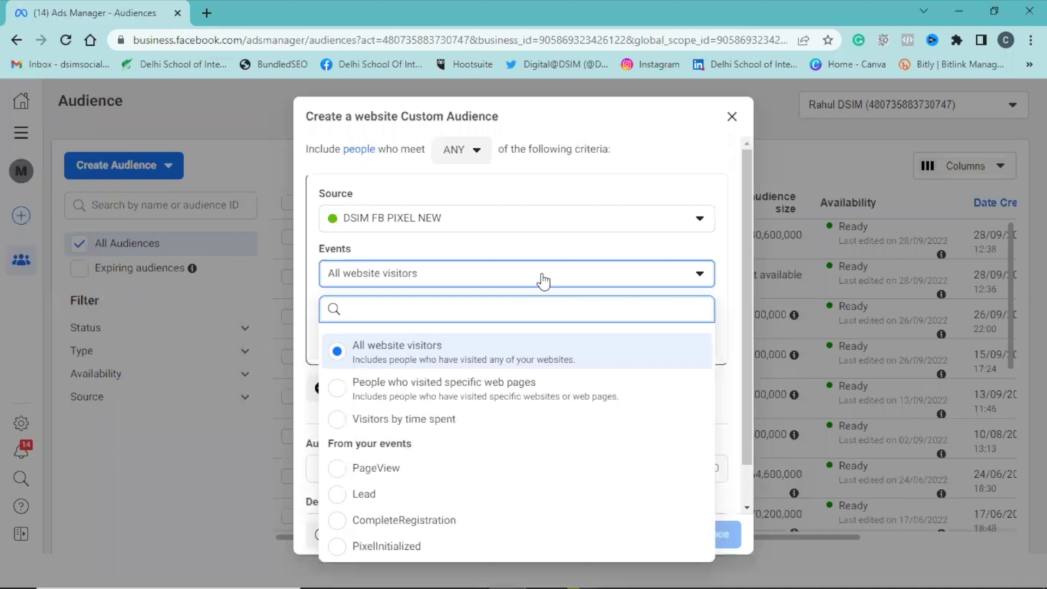
pyautogui.click(566, 364)
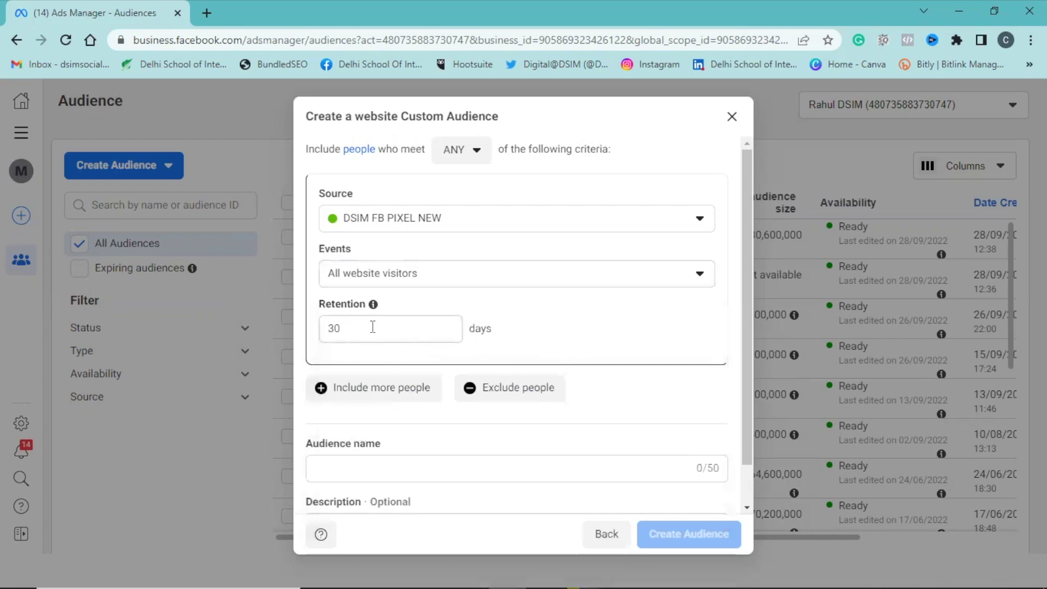
pyautogui.moveTo(370, 326); pyautogui.dragTo(319, 343)
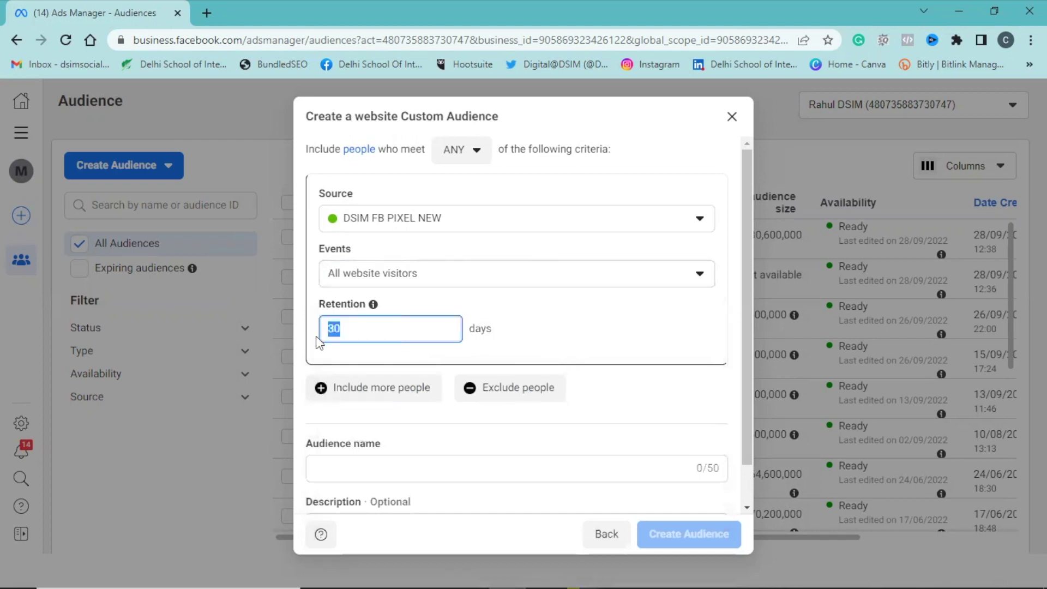
pyautogui.write('90')
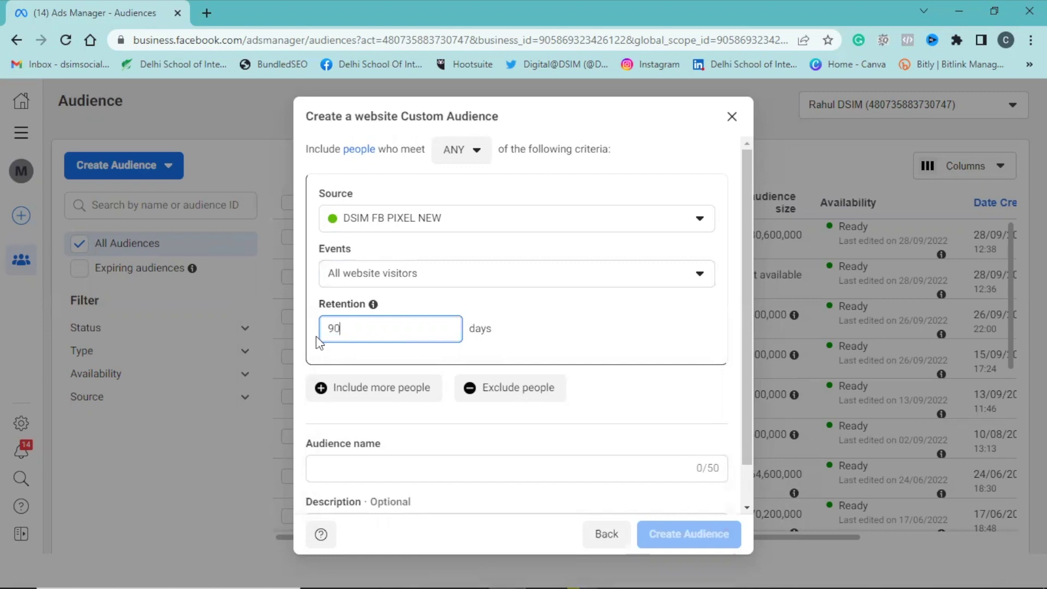
pyautogui.click(653, 356)
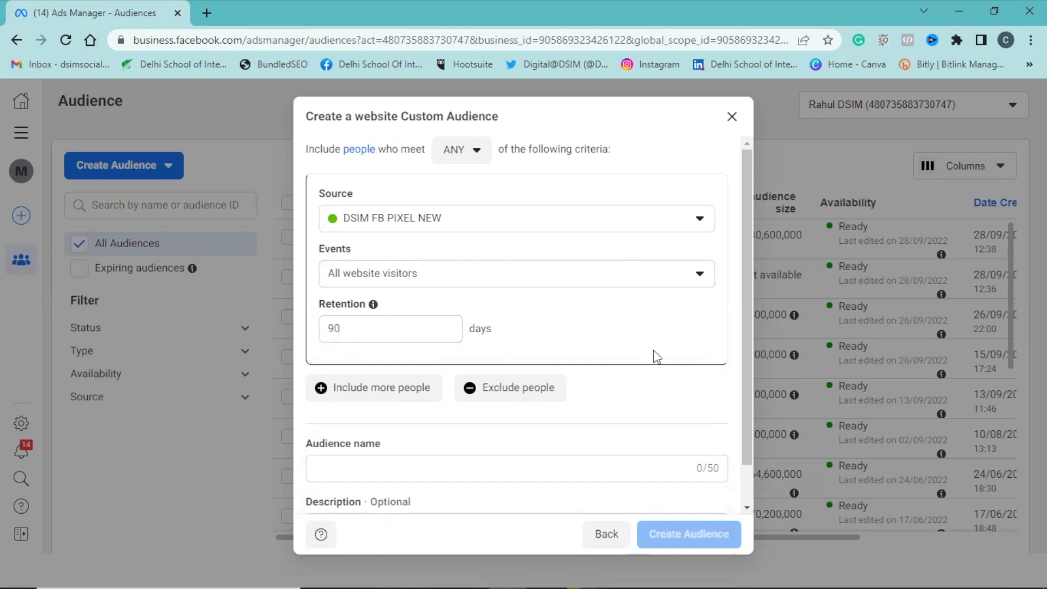
# Name the audience "Remarketing campaign", create it, and return to the full audience list
pyautogui.scroll(-1, 620, 375)
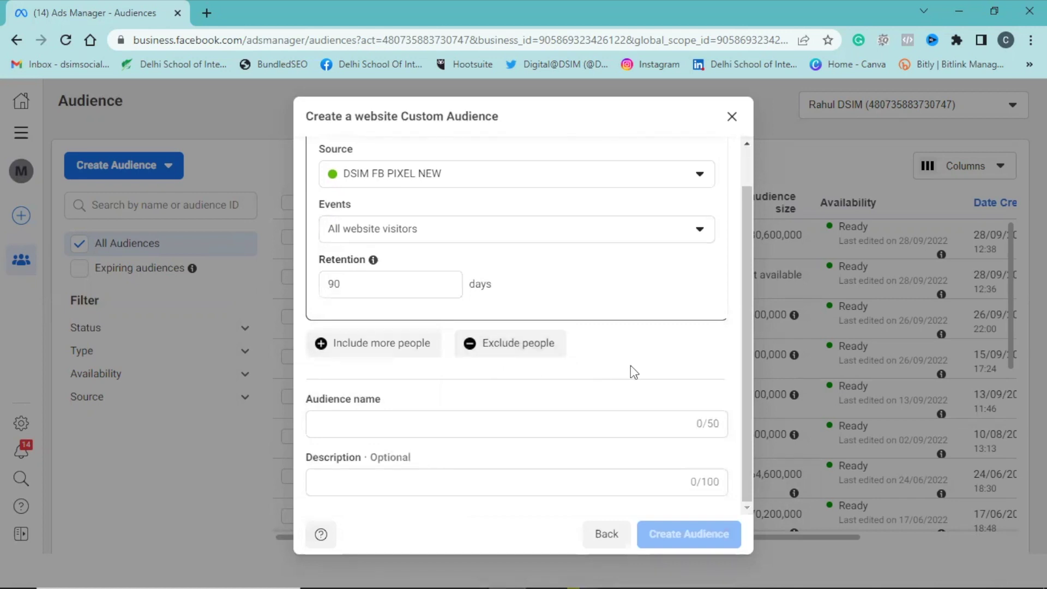
pyautogui.click(477, 423)
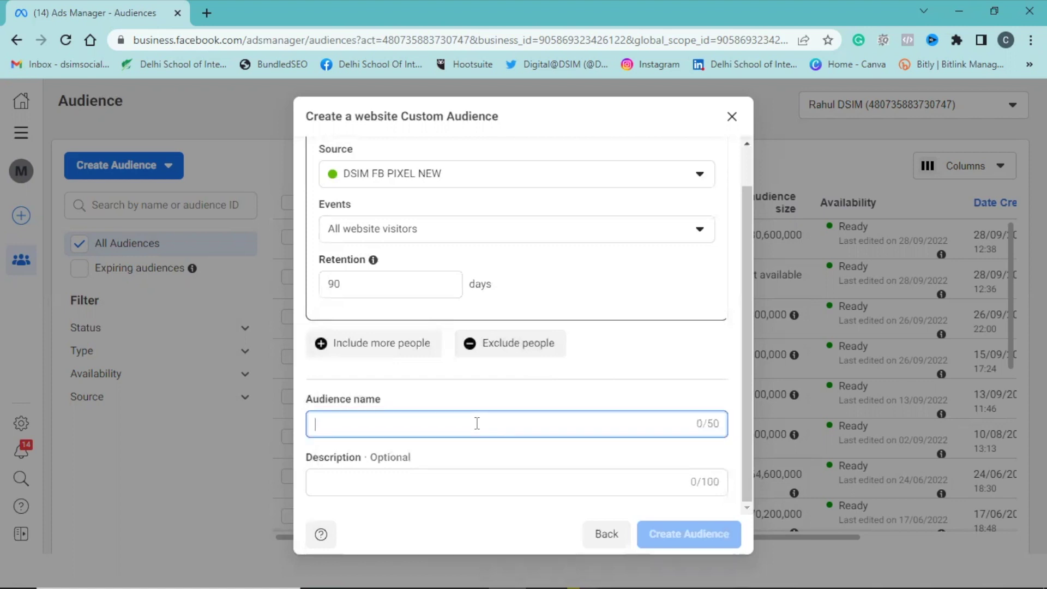
pyautogui.write('Remar')
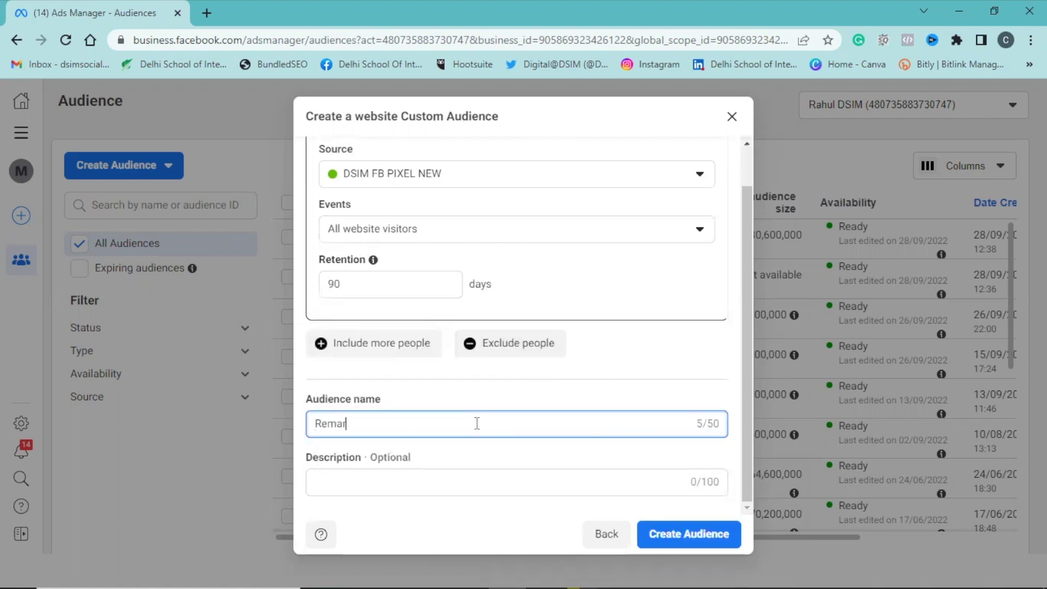
pyautogui.write('keting campaign')
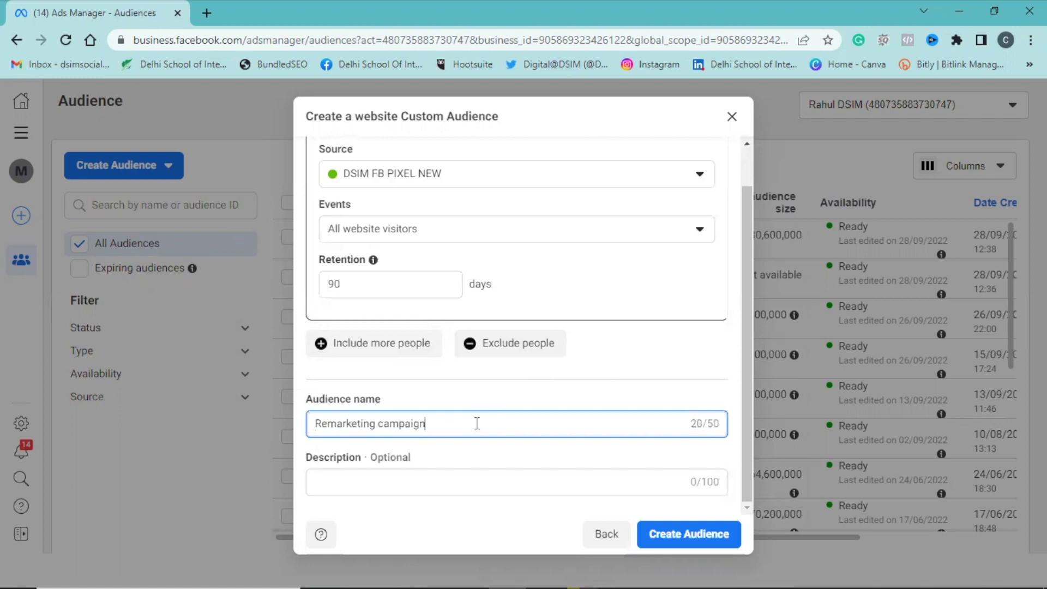
pyautogui.press('Return')
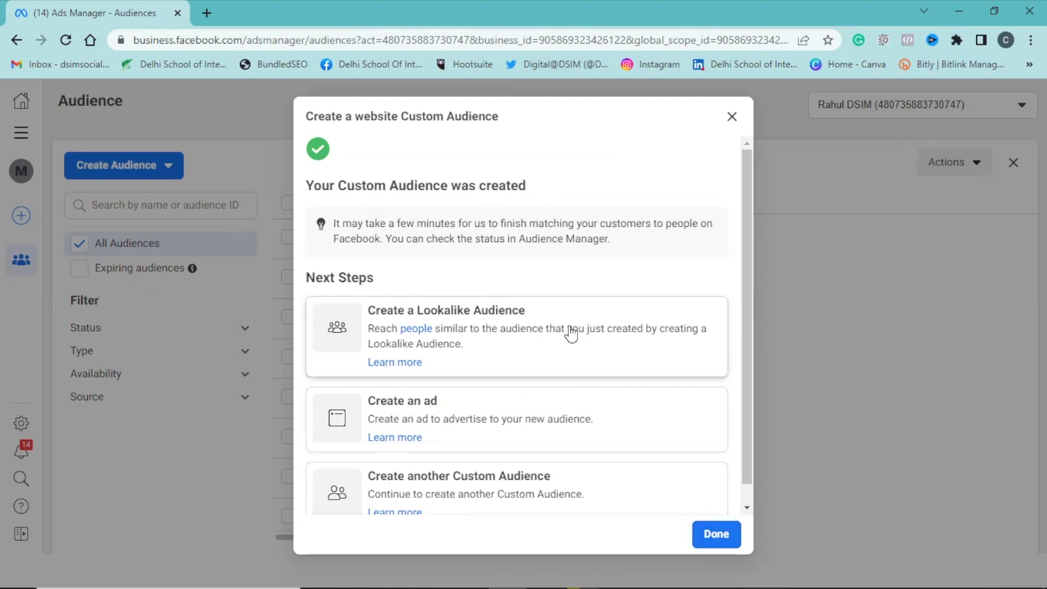
pyautogui.scroll(-1, 751, 299)
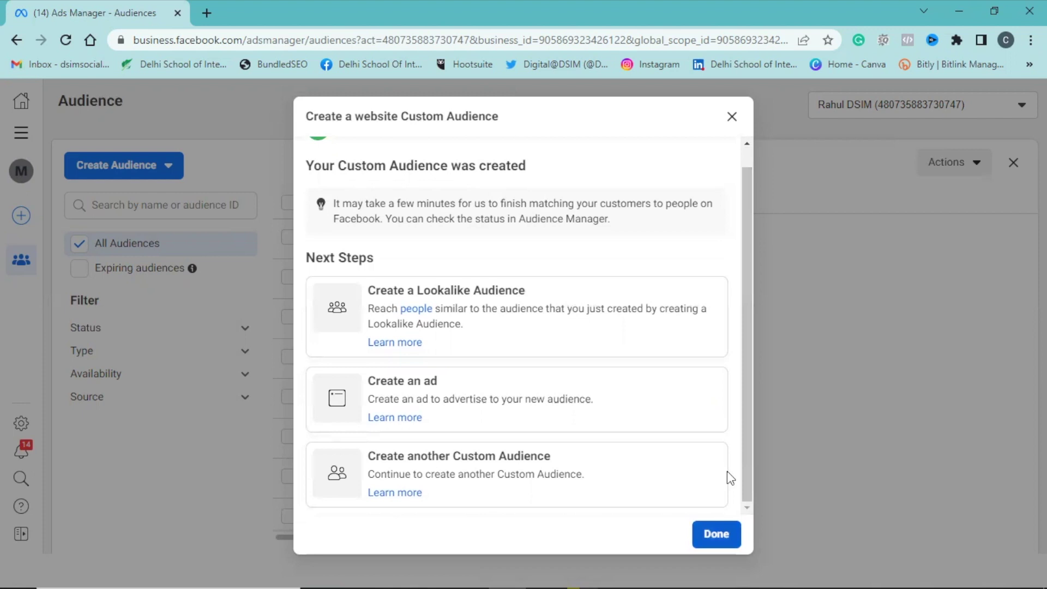
pyautogui.press('Escape')
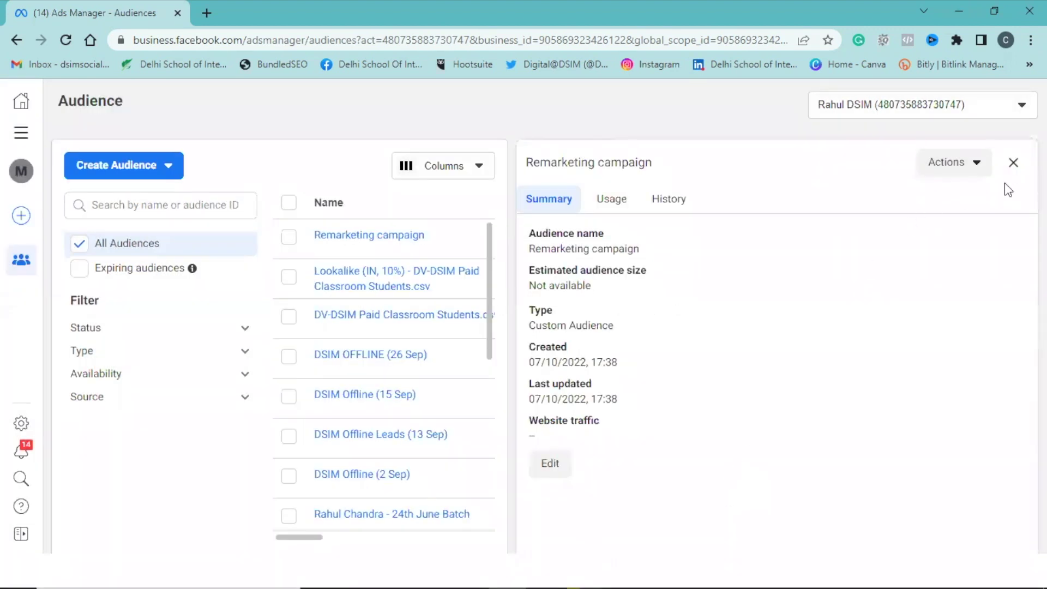
pyautogui.click(1014, 167)
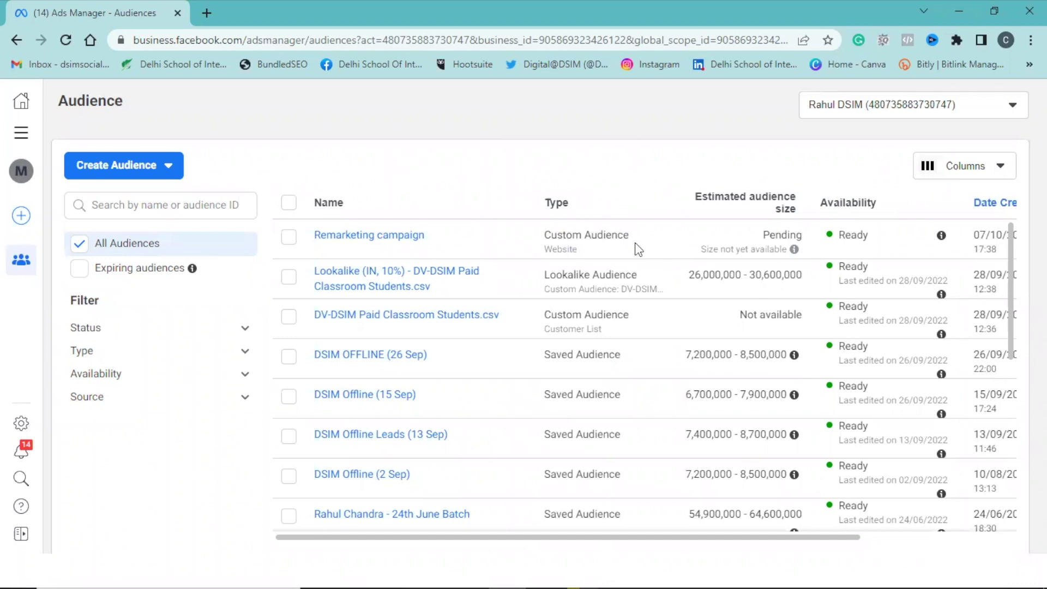
# Return to the campaign overview and create a new campaign with the Traffic objective
pyautogui.click(21, 133)
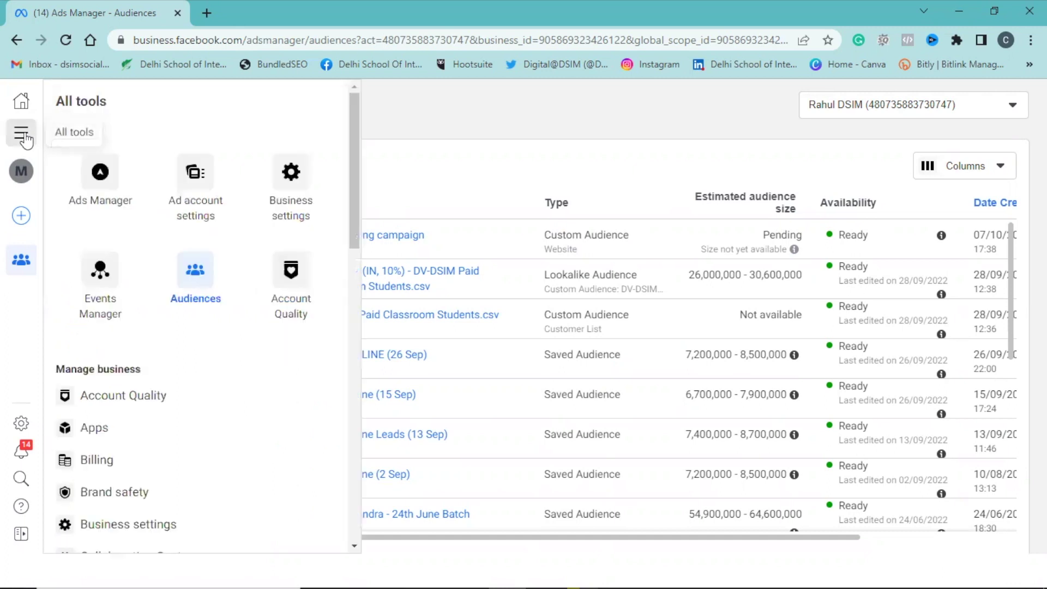
pyautogui.click(111, 191)
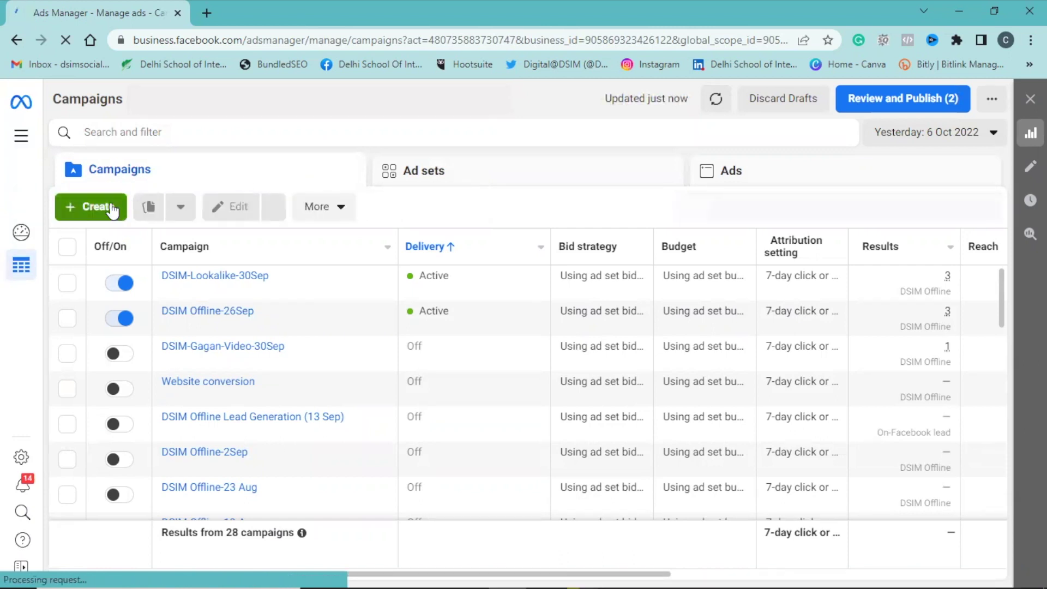
pyautogui.click(109, 207)
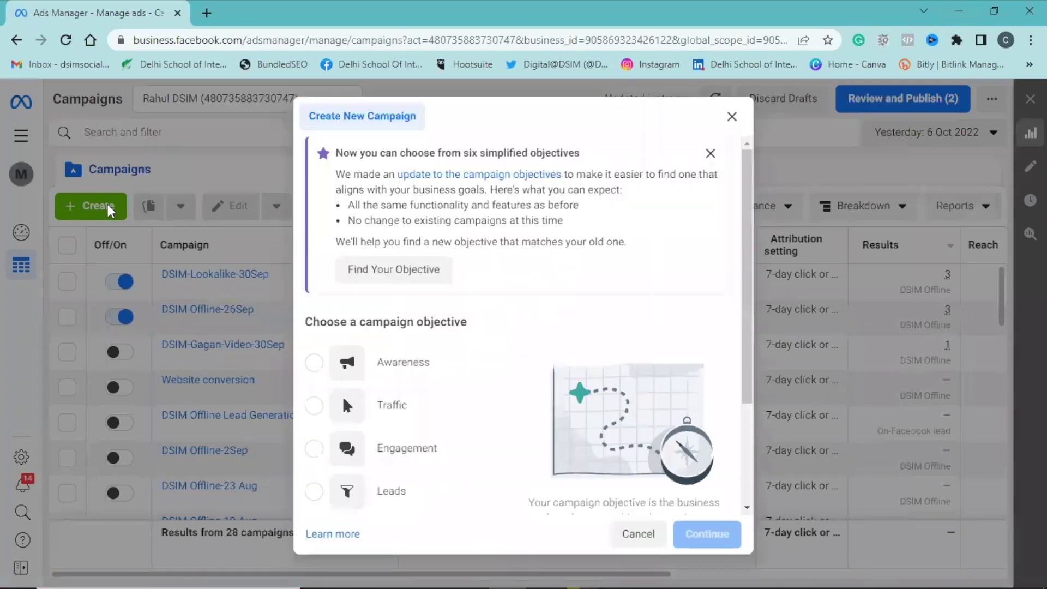
pyautogui.scroll(-3, 533, 299)
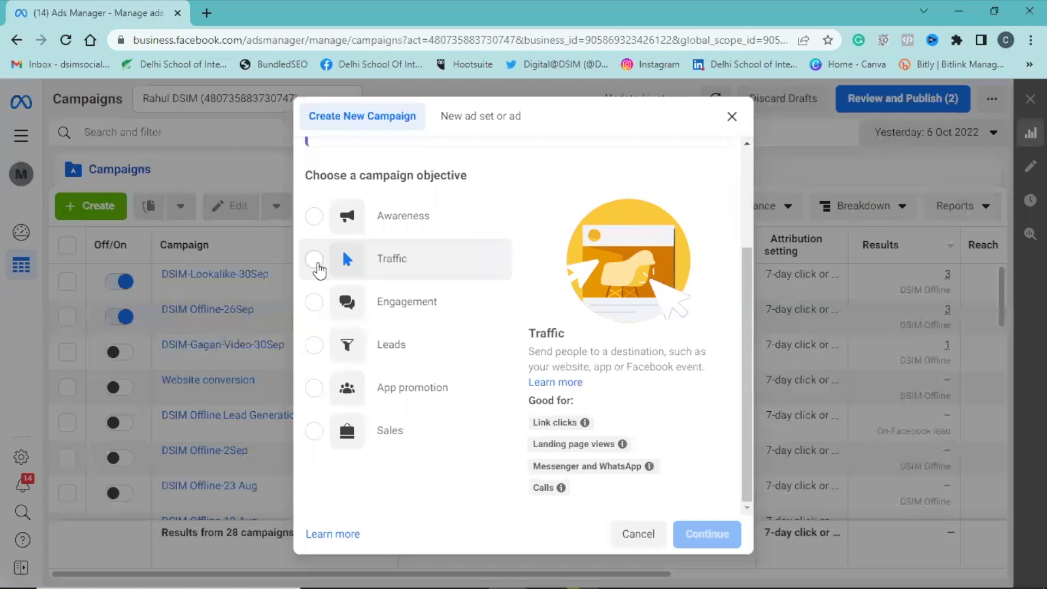
pyautogui.click(318, 266)
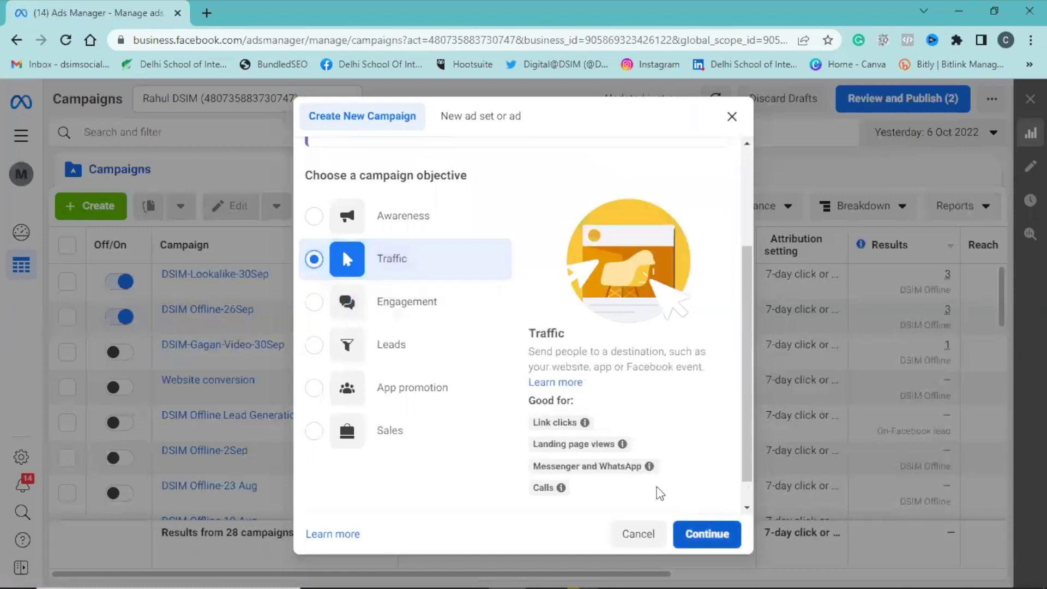
pyautogui.press('Return')
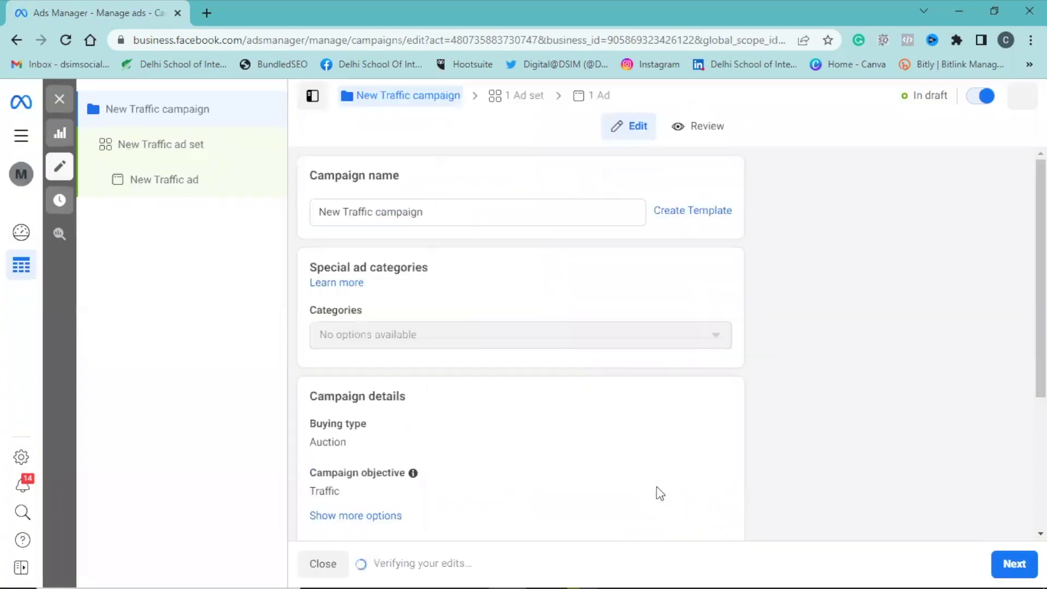
# Name the campaign "Remarketing" and continue to its ad set settings
pyautogui.click(483, 215)
pyautogui.hotkey('ctrl', 'a')
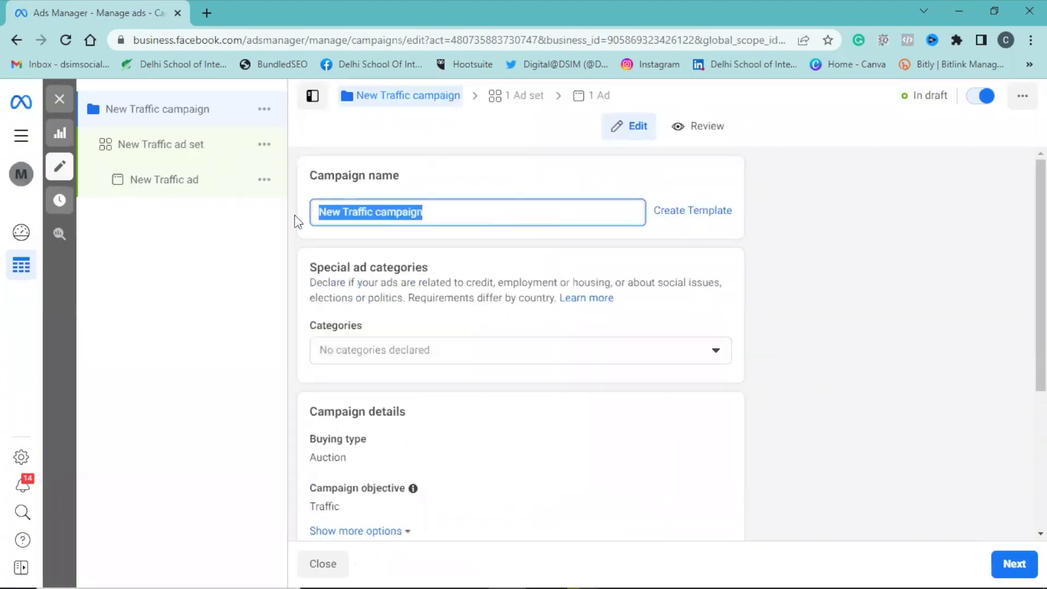
pyautogui.write('Remar')
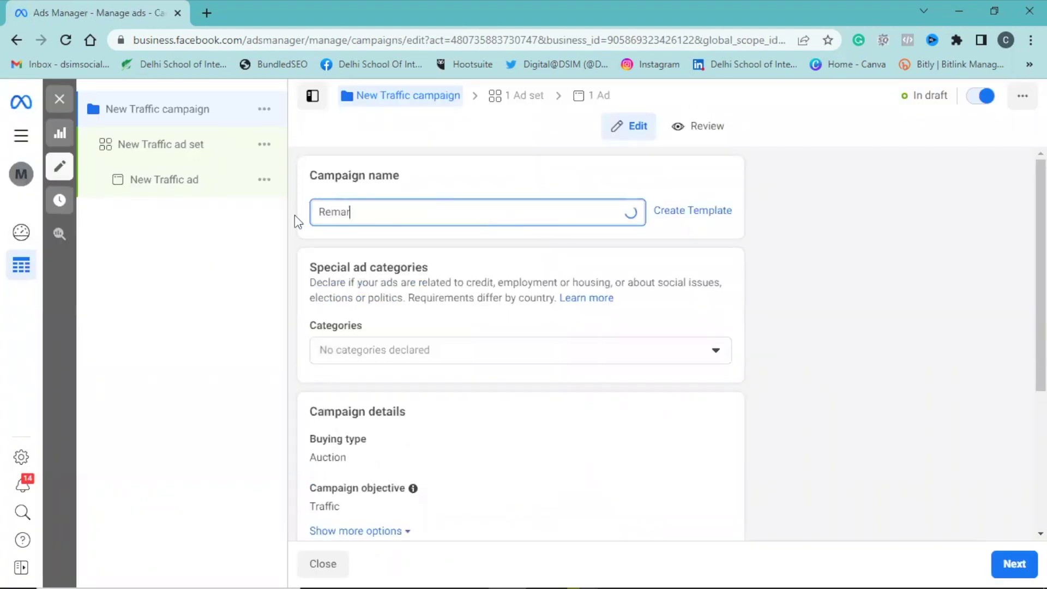
pyautogui.write('keting')
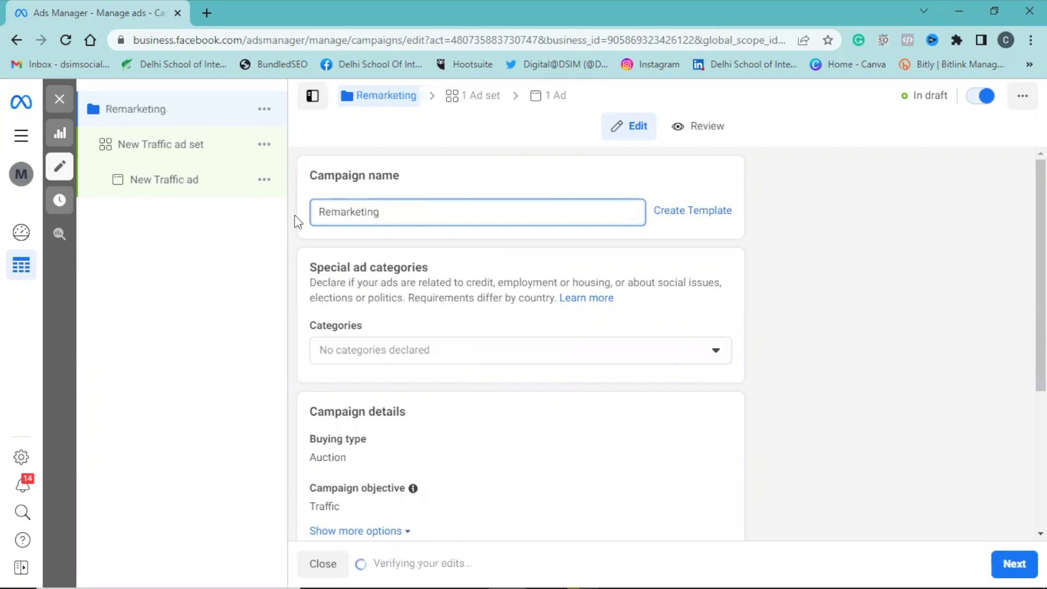
pyautogui.scroll(-4, 478, 320)
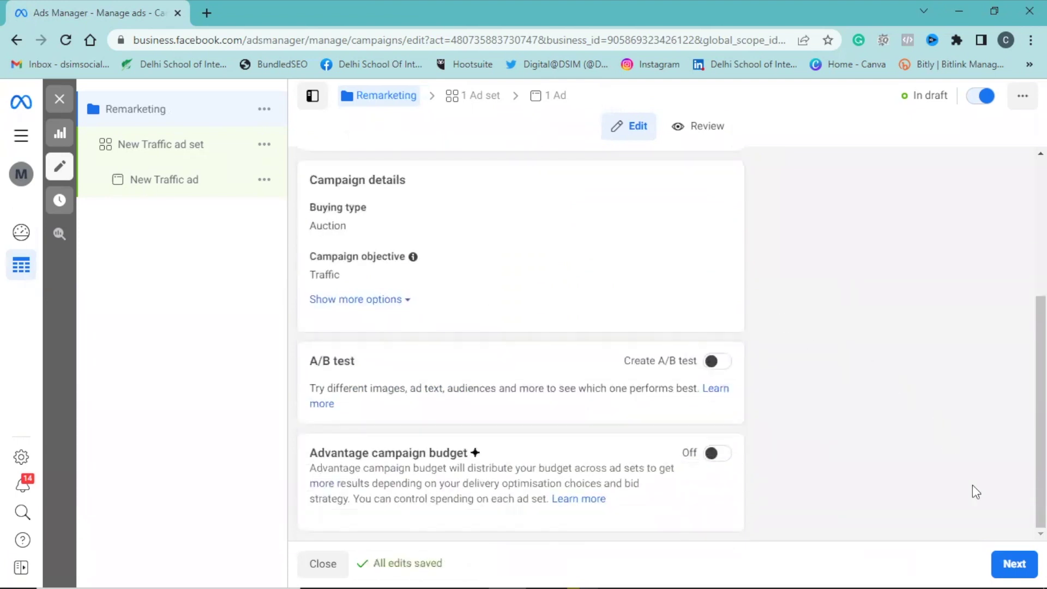
pyautogui.click(1014, 565)
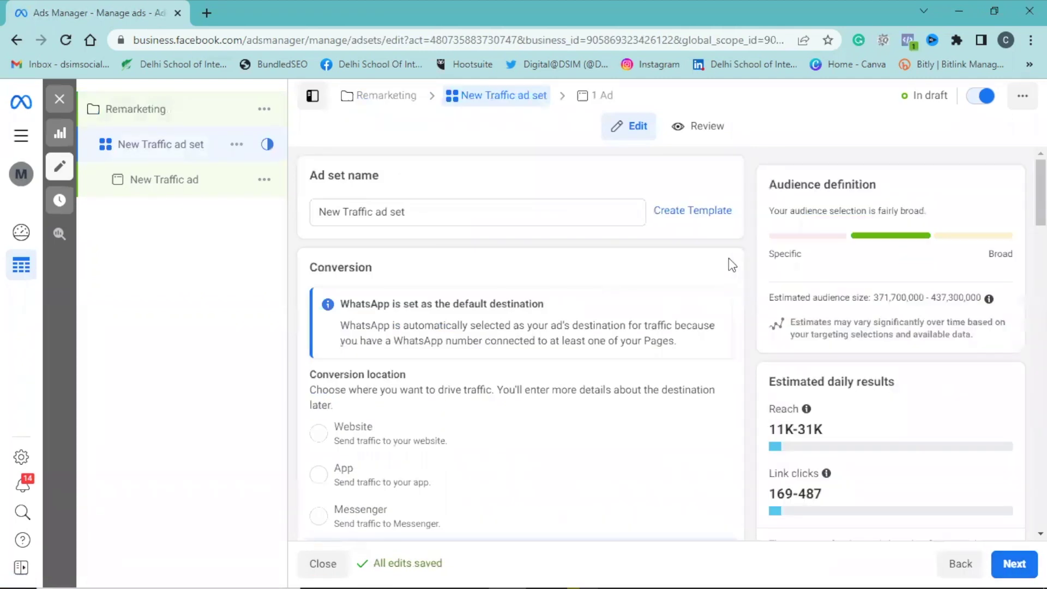
# Rename the ad set as "Remarketing ad set"
pyautogui.click(477, 216)
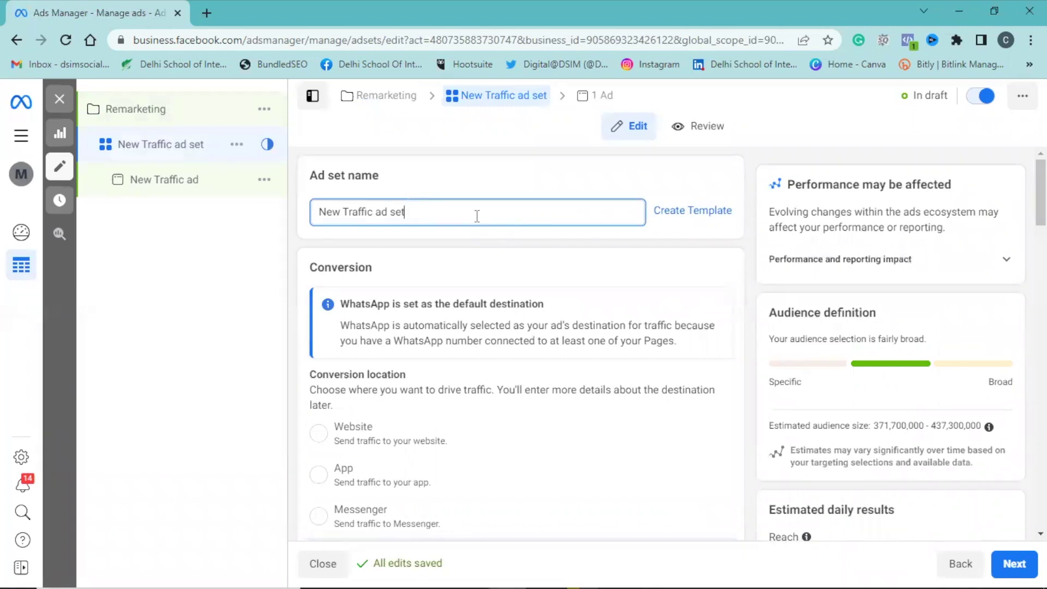
pyautogui.press('BackSpace')
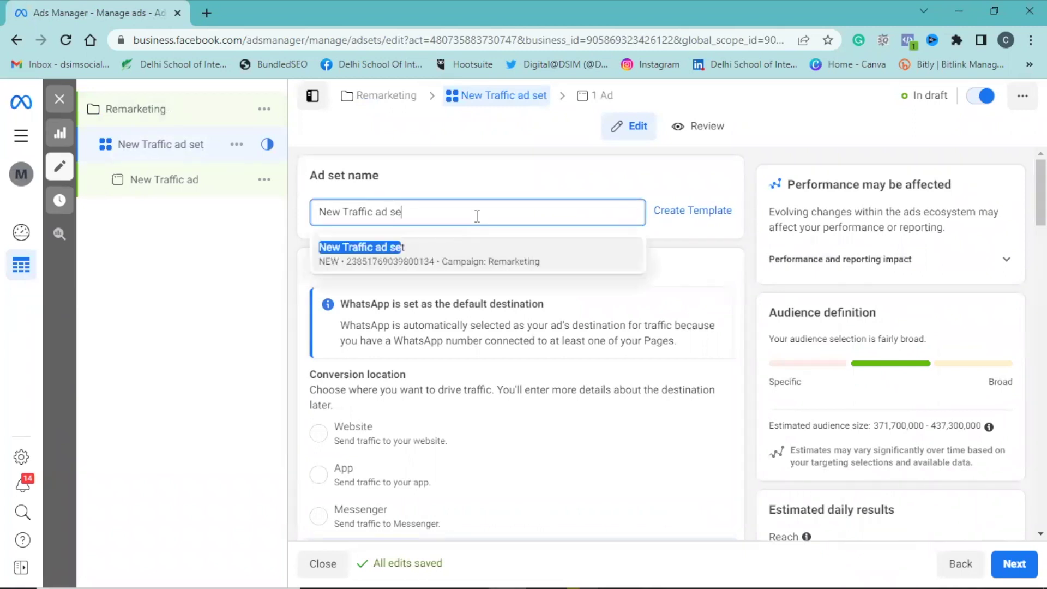
pyautogui.hotkey('ctrl', 'a')
pyautogui.press('BackSpace')
pyautogui.write('Re')
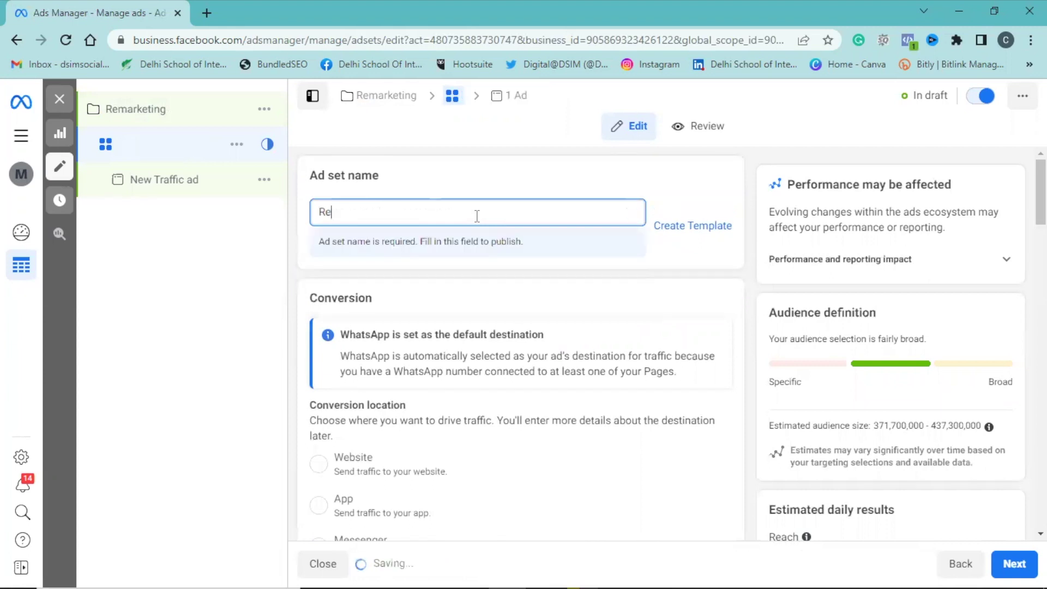
pyautogui.write('marke')
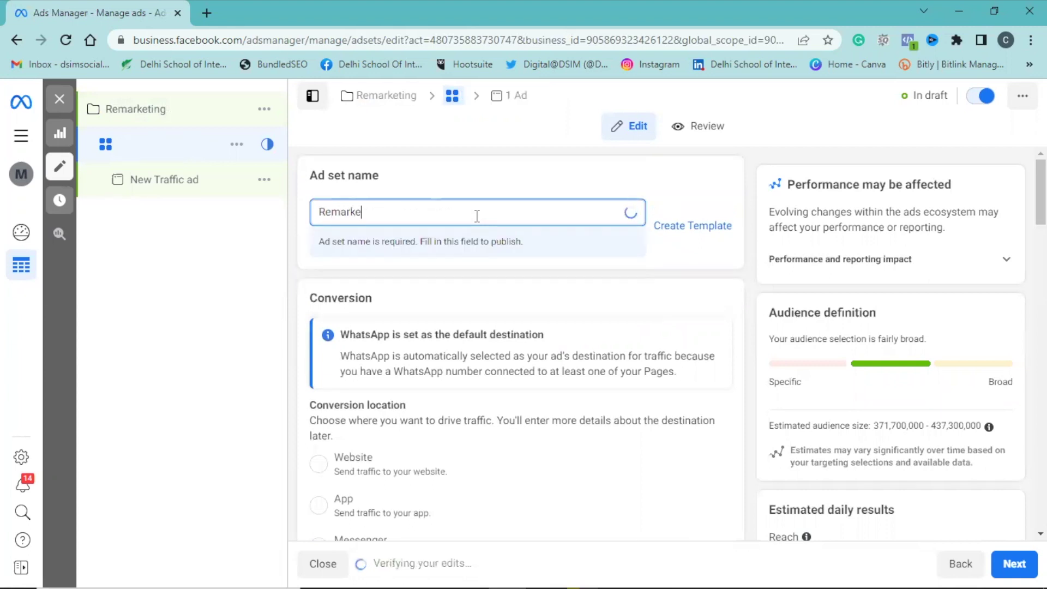
pyautogui.write('ting ad set')
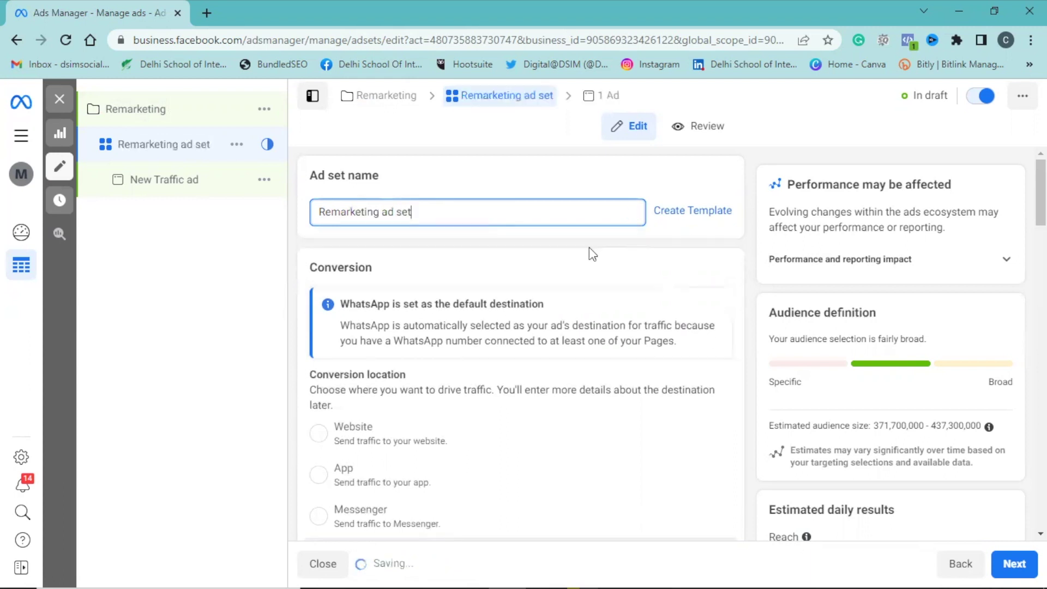
# Set the ad set's conversion location to Website and optimise its ad delivery for landing page views
pyautogui.scroll(-3, 589, 247)
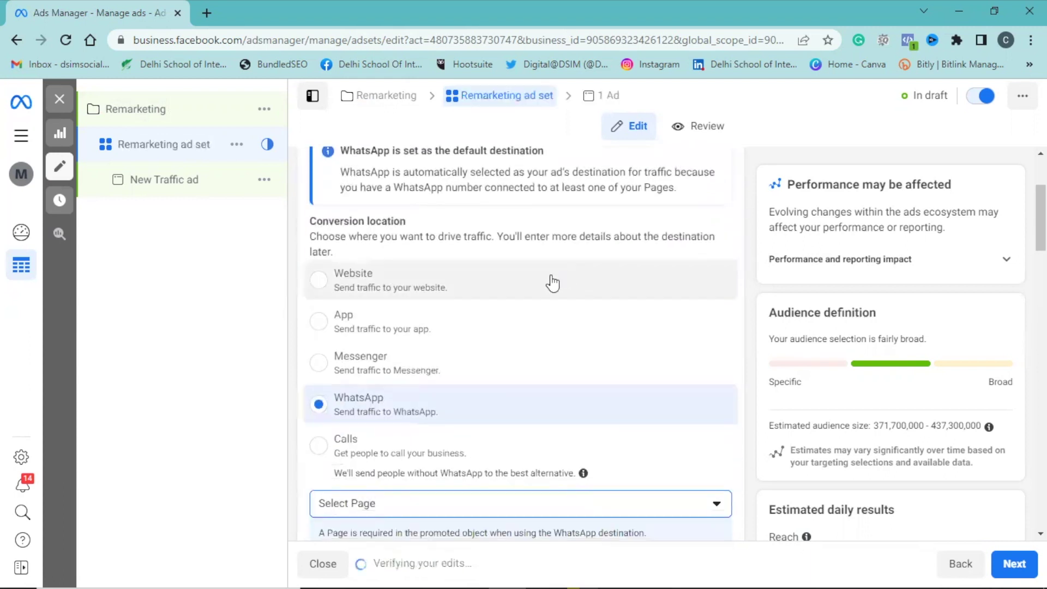
pyautogui.click(397, 293)
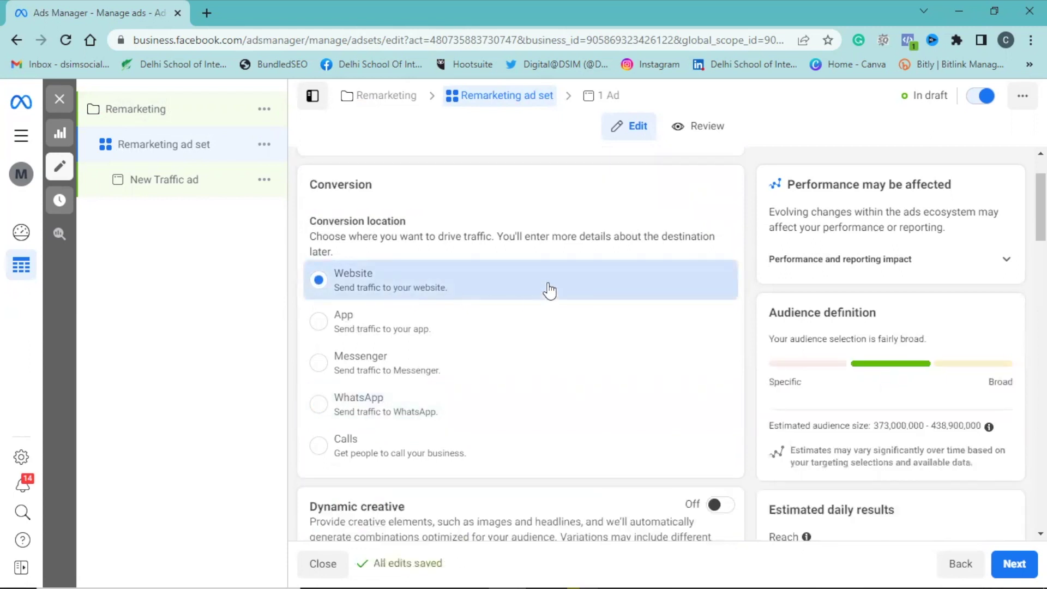
pyautogui.scroll(-4, 550, 291)
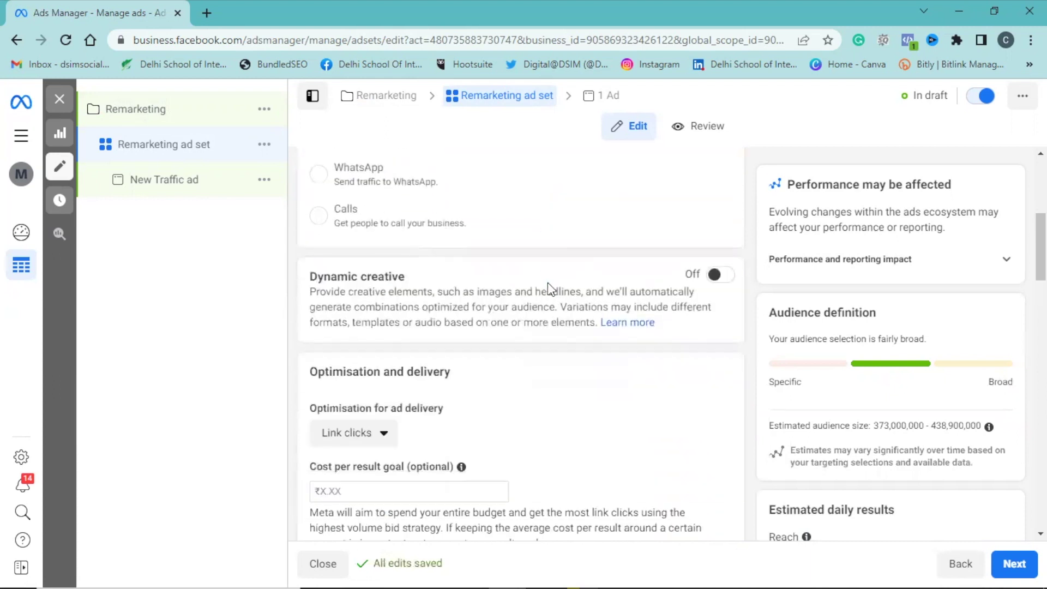
pyautogui.scroll(-2, 548, 283)
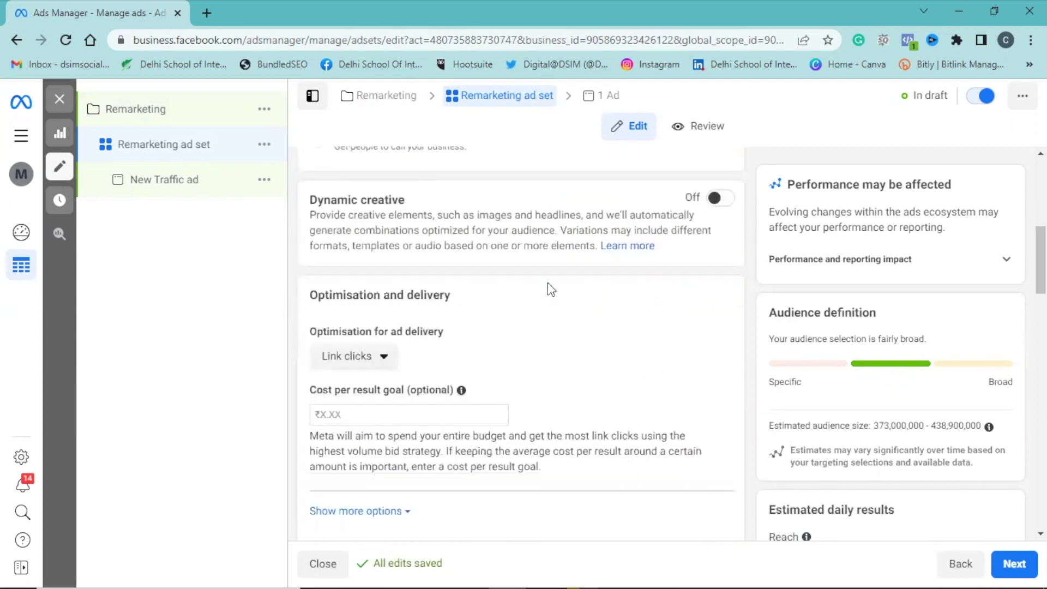
pyautogui.scroll(-2, 547, 283)
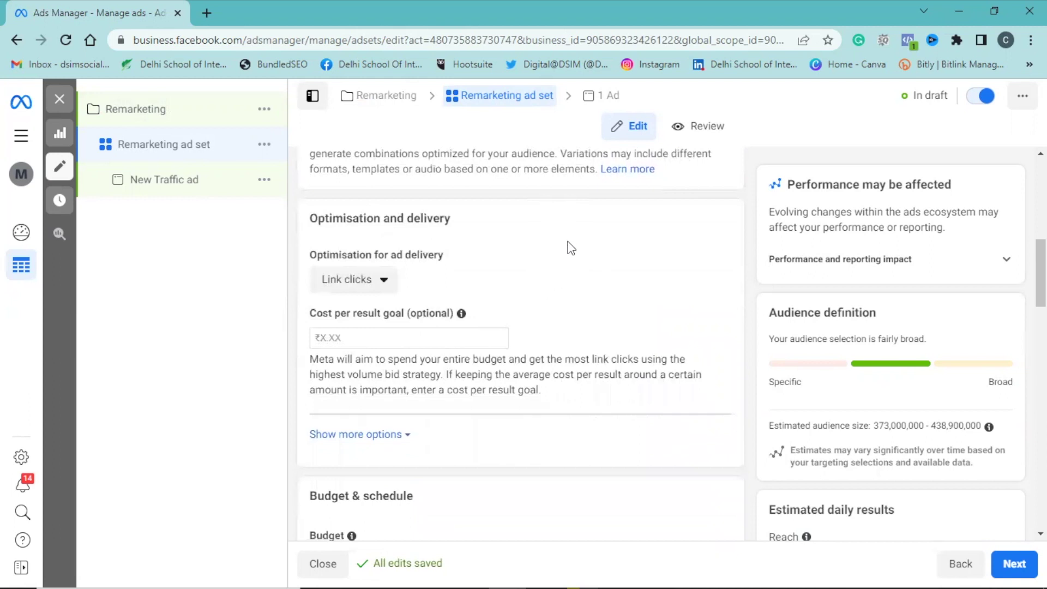
pyautogui.click(380, 285)
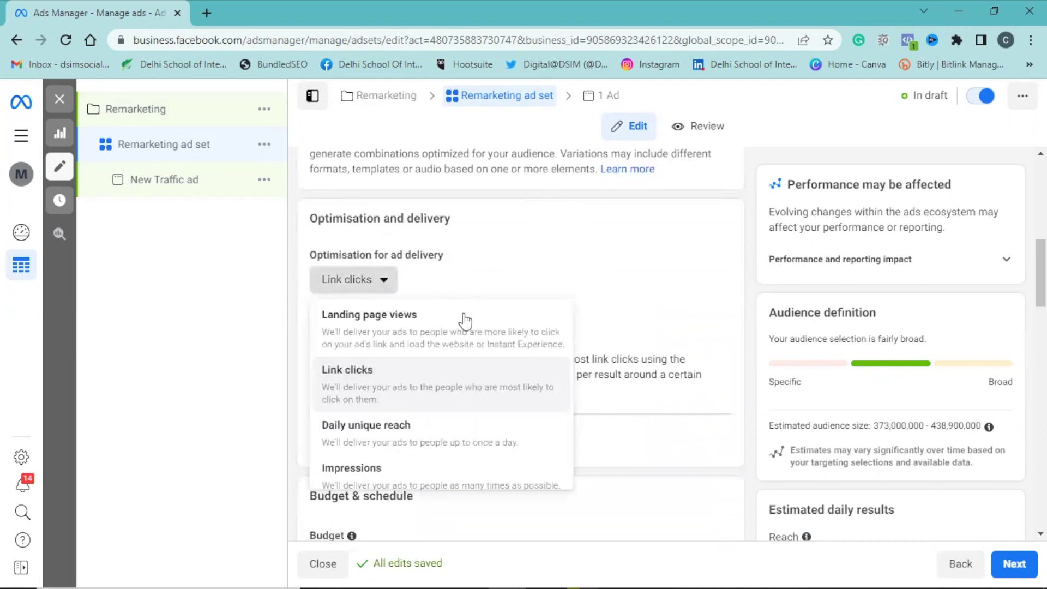
pyautogui.click(428, 331)
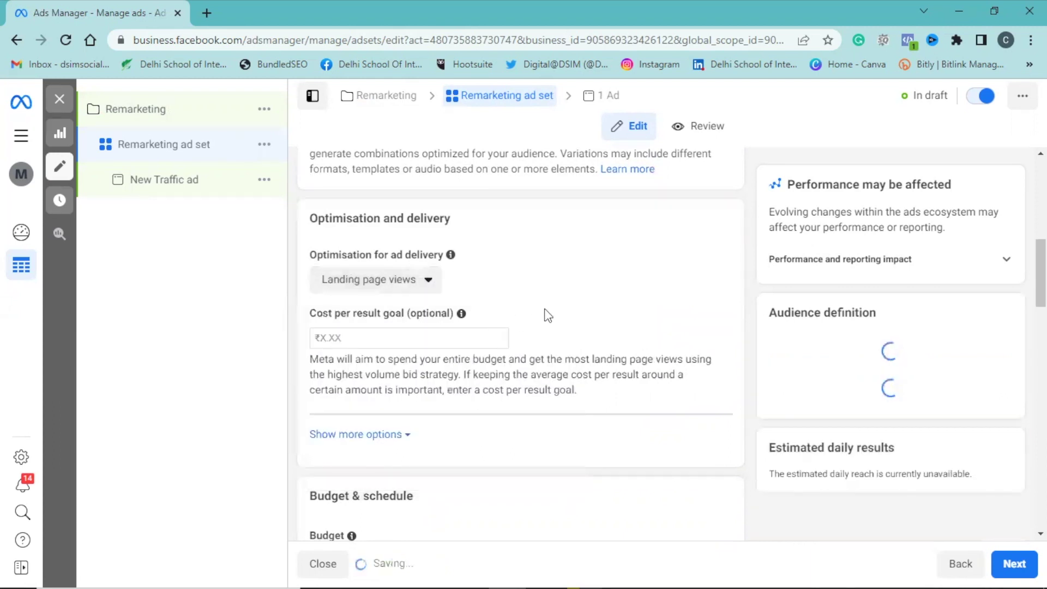
# Set the ad set's daily budget to ₹500
pyautogui.scroll(-4, 545, 313)
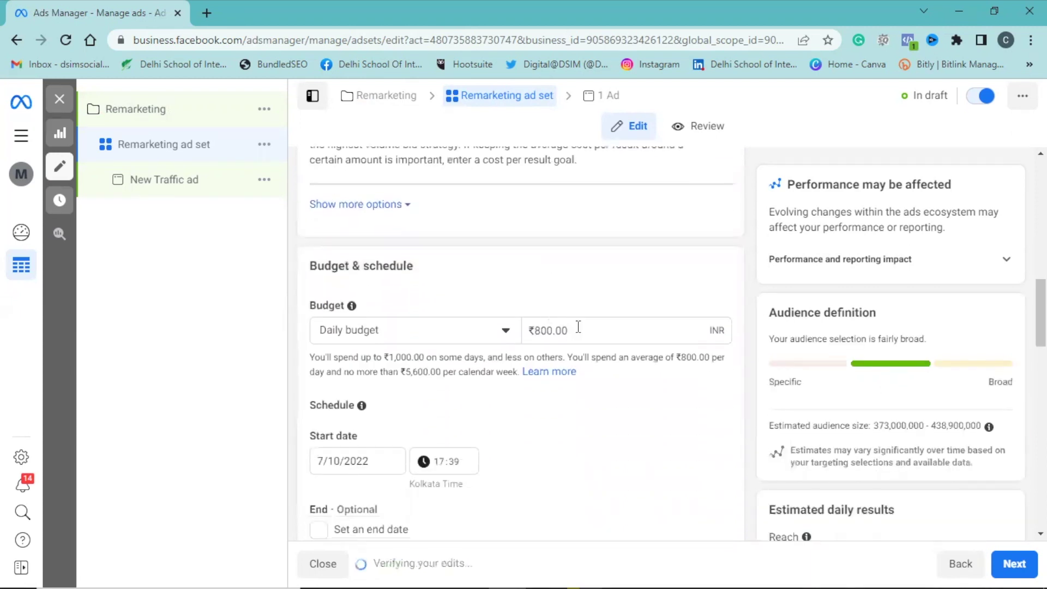
pyautogui.moveTo(578, 327); pyautogui.dragTo(498, 344)
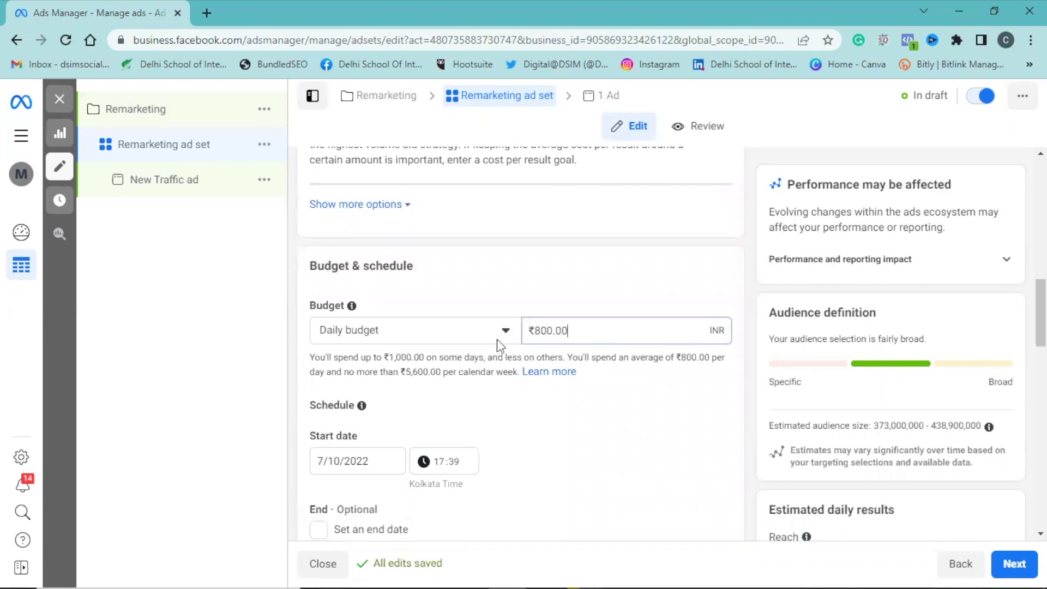
pyautogui.write('500')
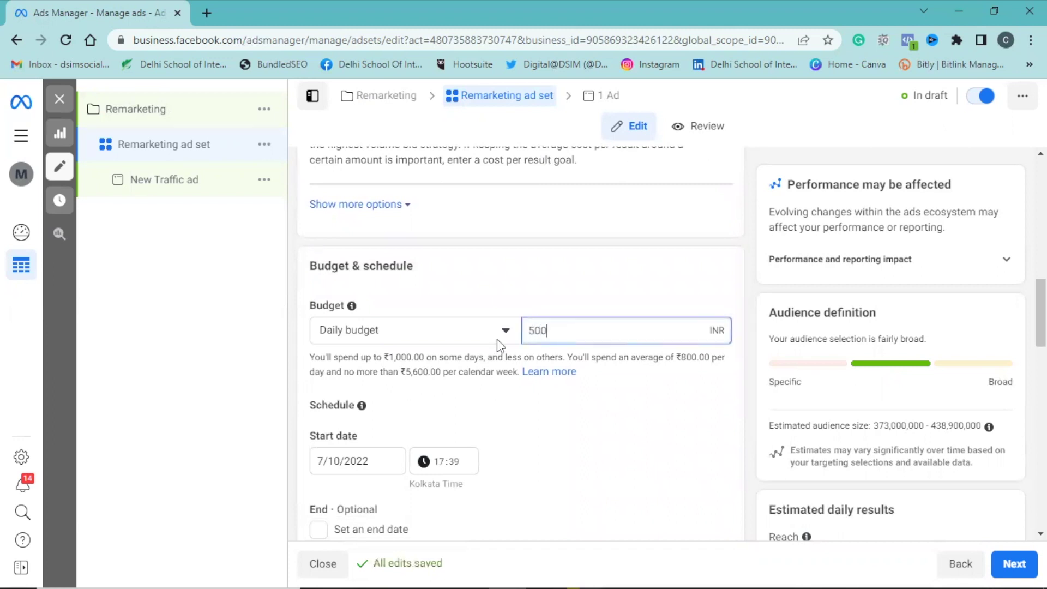
# Add the existing website custom audience "Remarketing campaign" to the ad set's audience
pyautogui.scroll(-3, 550, 397)
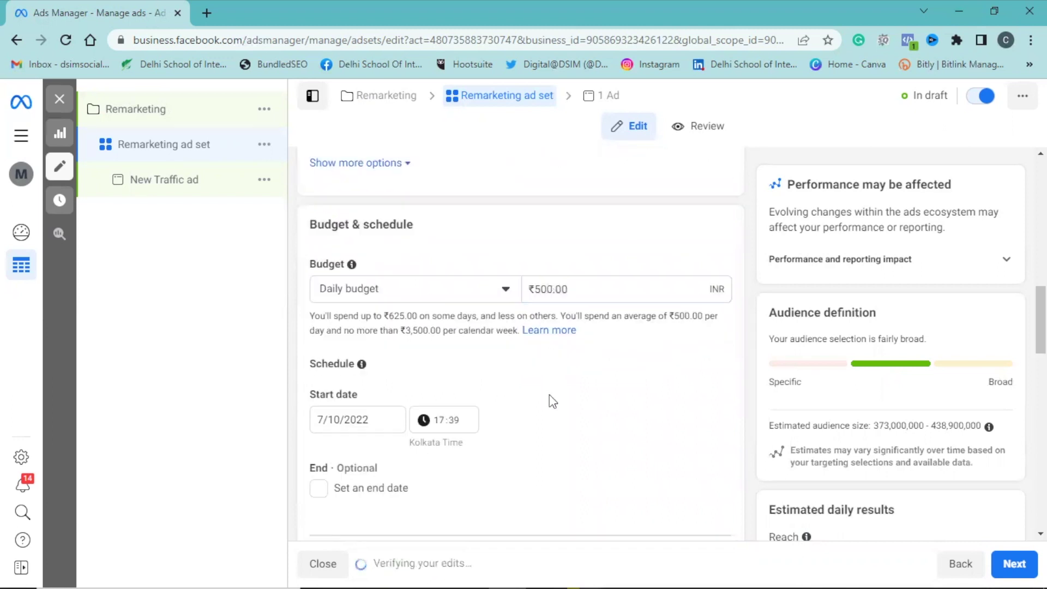
pyautogui.scroll(-4, 548, 394)
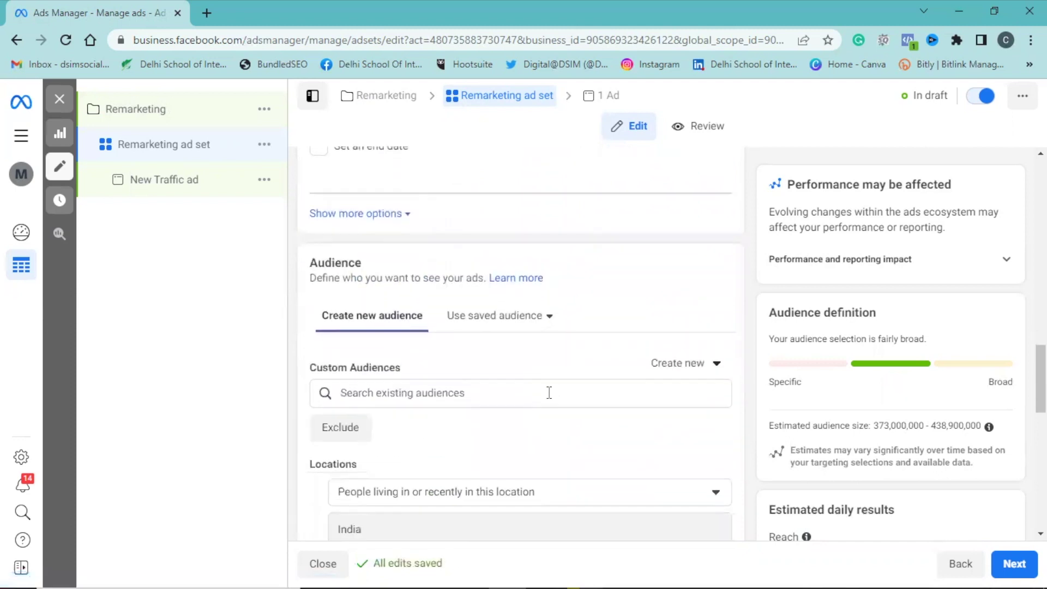
pyautogui.scroll(-1, 549, 393)
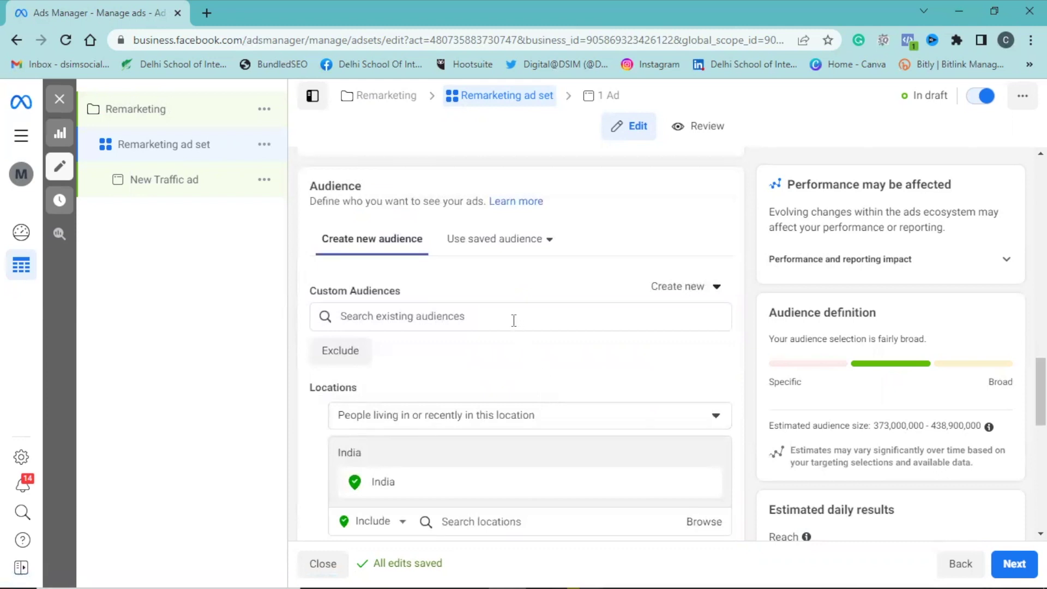
pyautogui.click(486, 313)
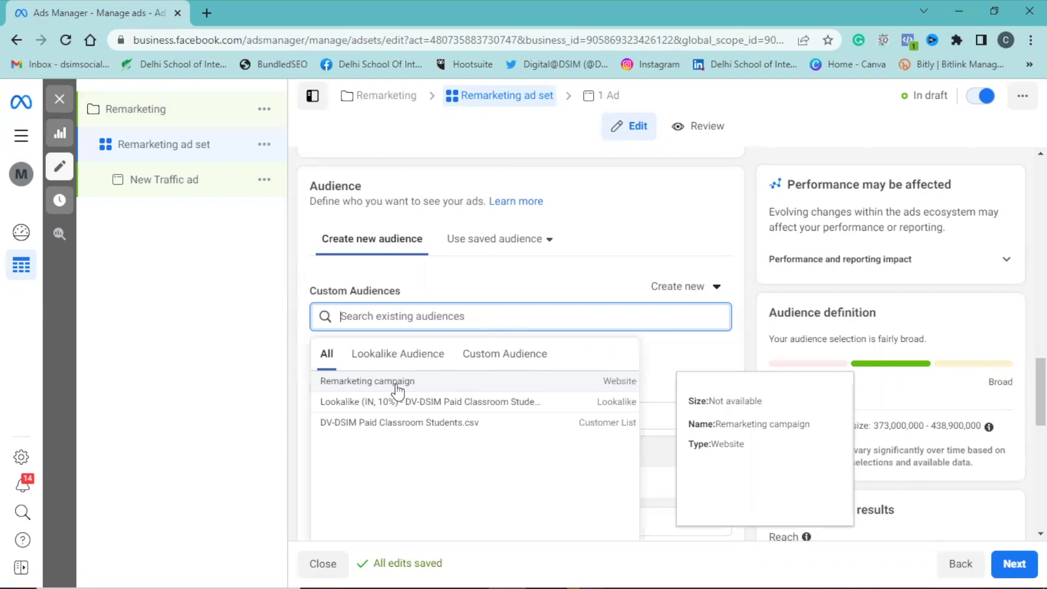
pyautogui.click(397, 388)
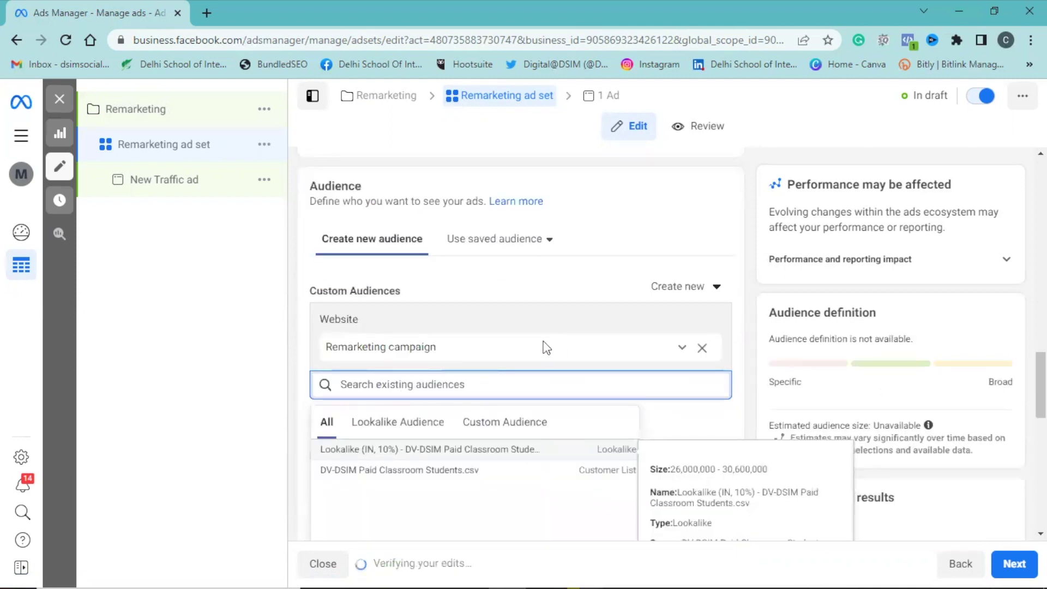
pyautogui.click(580, 277)
# Restrict the audience's location targeting for India to "People living in this location"
pyautogui.scroll(-4, 573, 305)
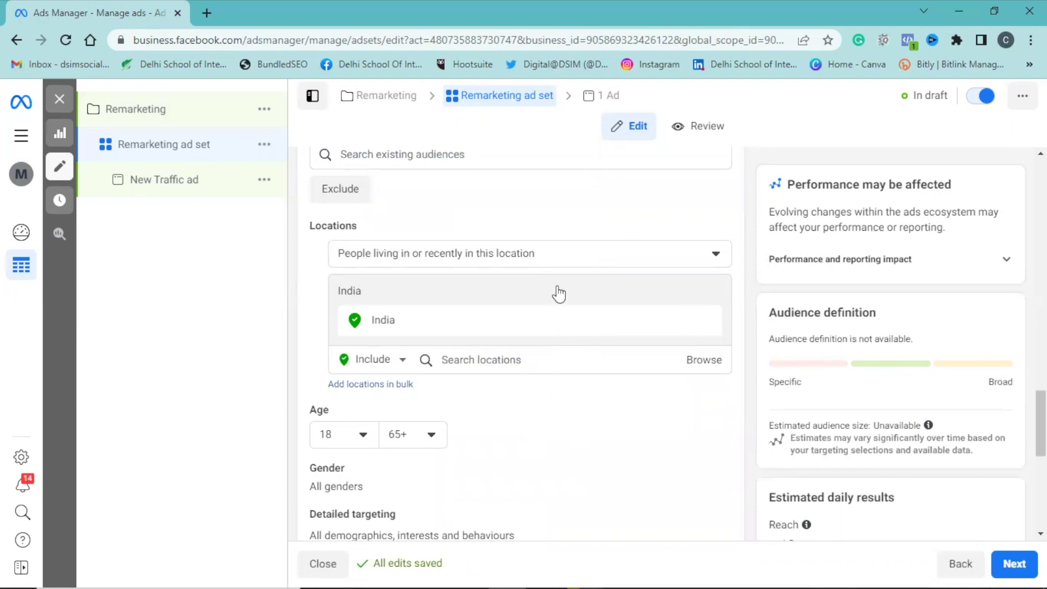
pyautogui.click(549, 255)
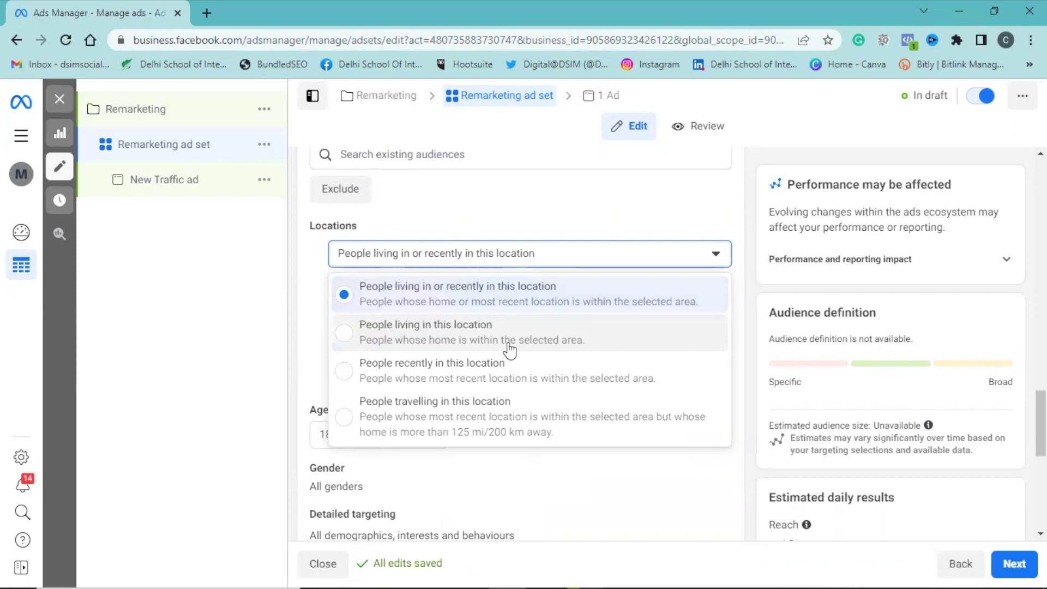
pyautogui.click(508, 345)
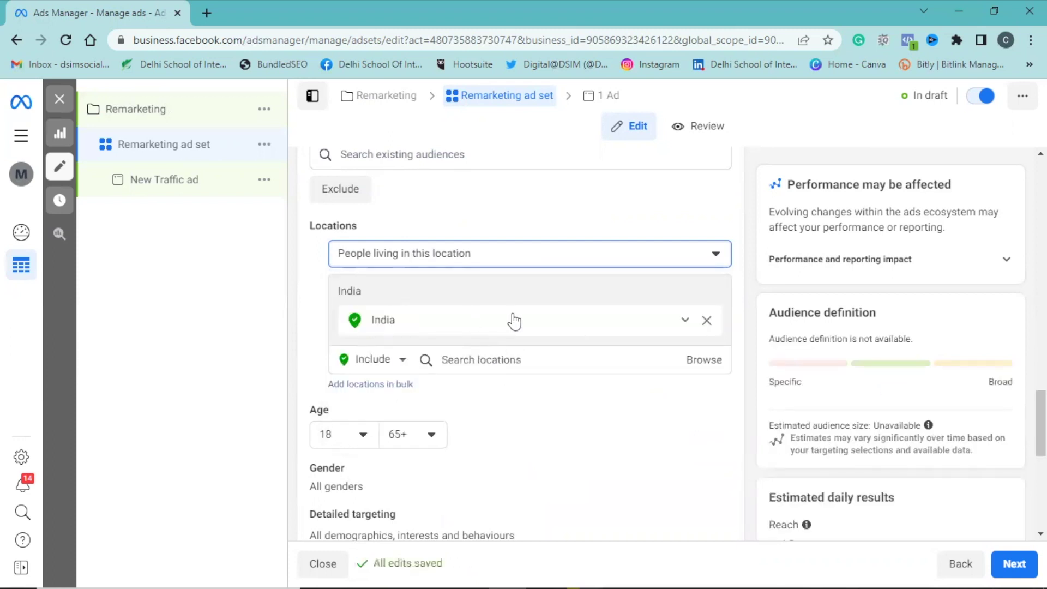
# Set the audience's age range to 22–45
pyautogui.scroll(-3, 515, 357)
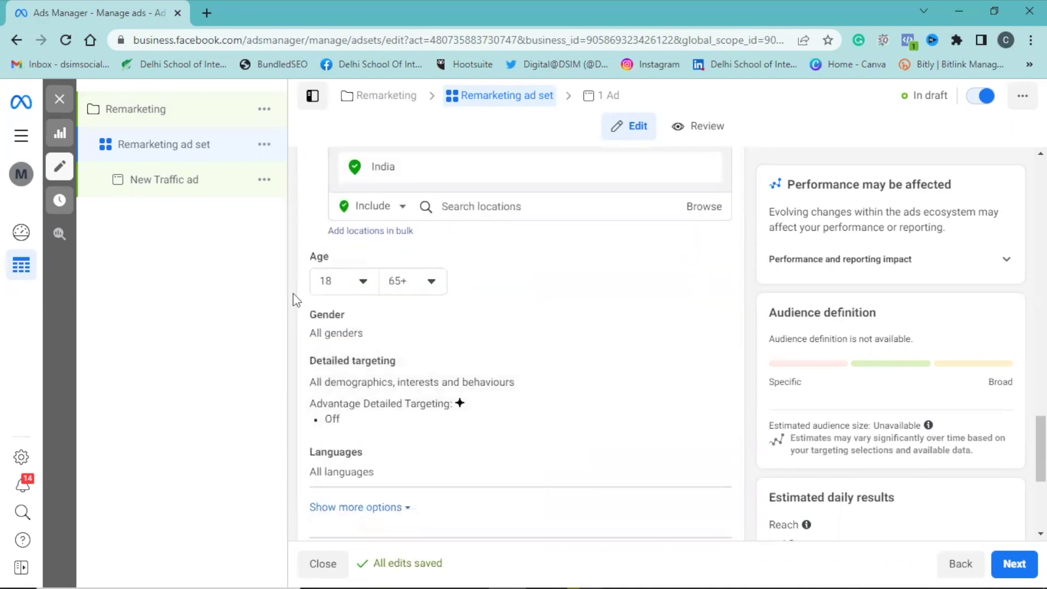
pyautogui.click(362, 283)
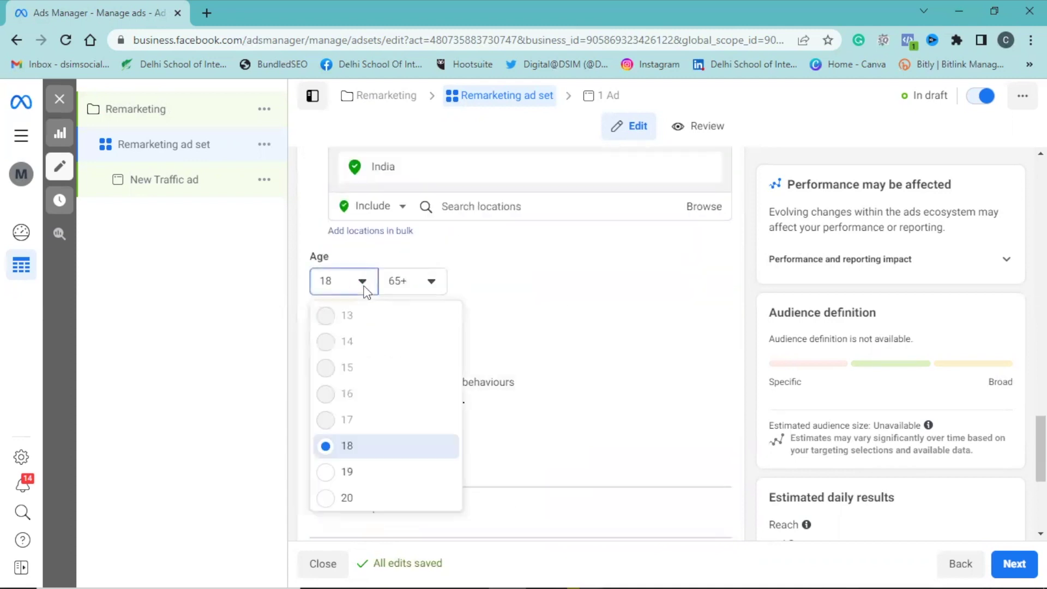
pyautogui.scroll(-1, 373, 428)
pyautogui.click(362, 472)
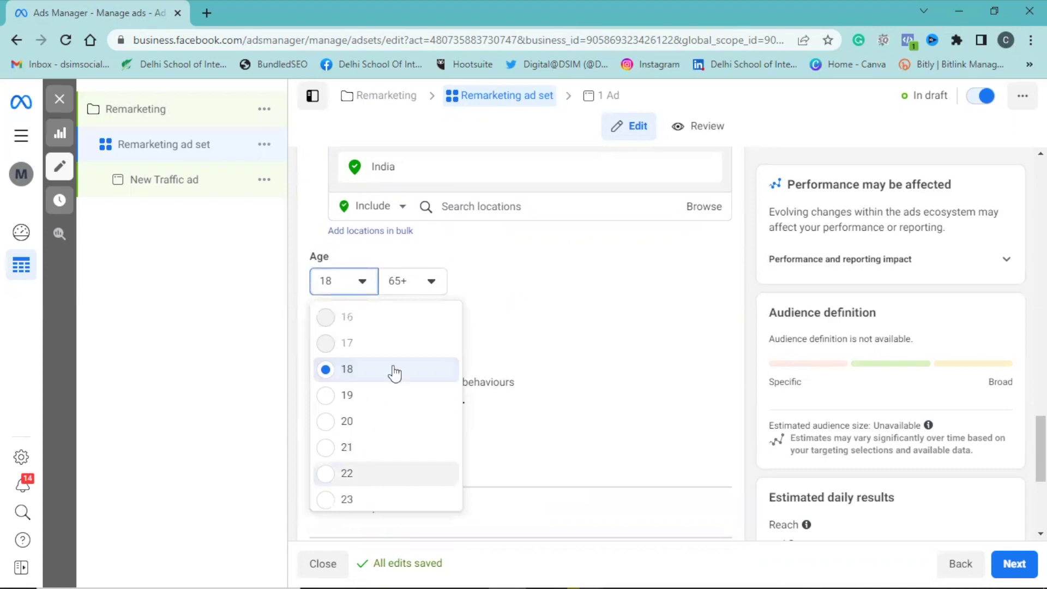
pyautogui.click(415, 280)
pyautogui.scroll(3, 436, 391)
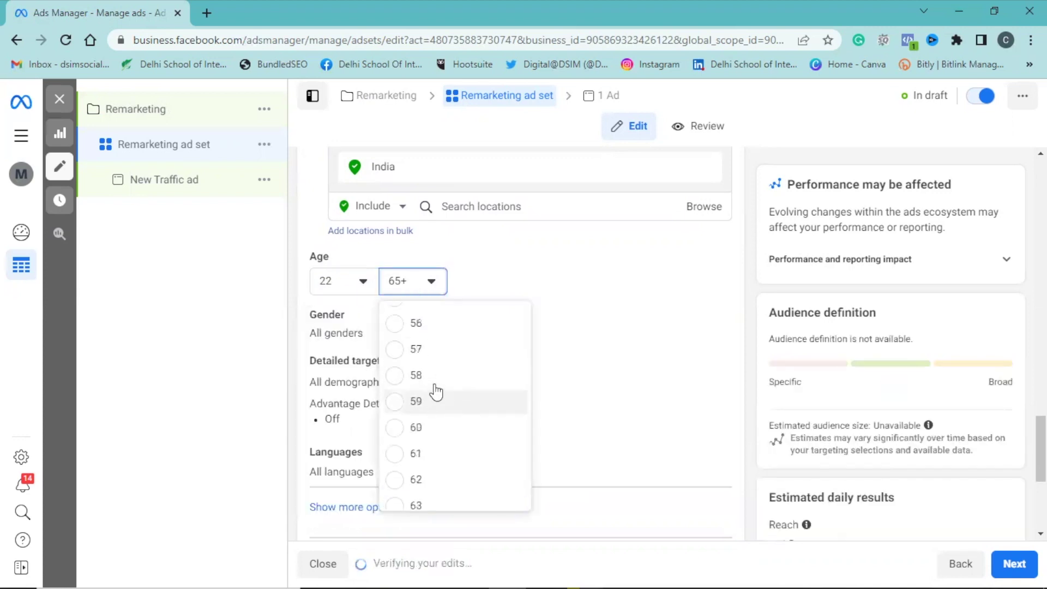
pyautogui.scroll(3, 436, 391)
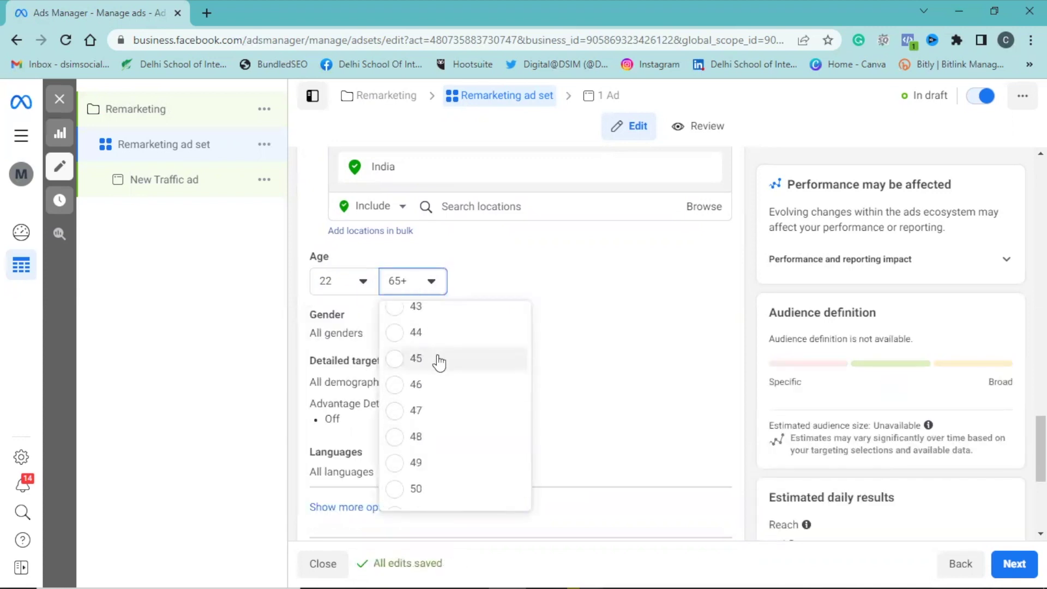
pyautogui.click(439, 360)
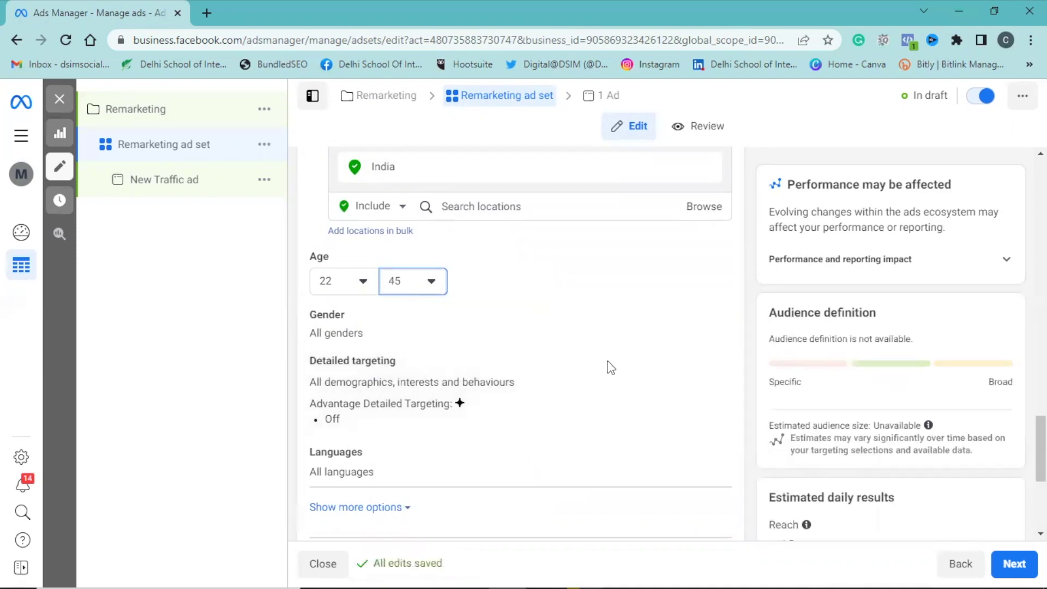
# Add the interest "Digital marketing" to the audience's detailed targeting
pyautogui.click(709, 365)
pyautogui.write('digital marketing')
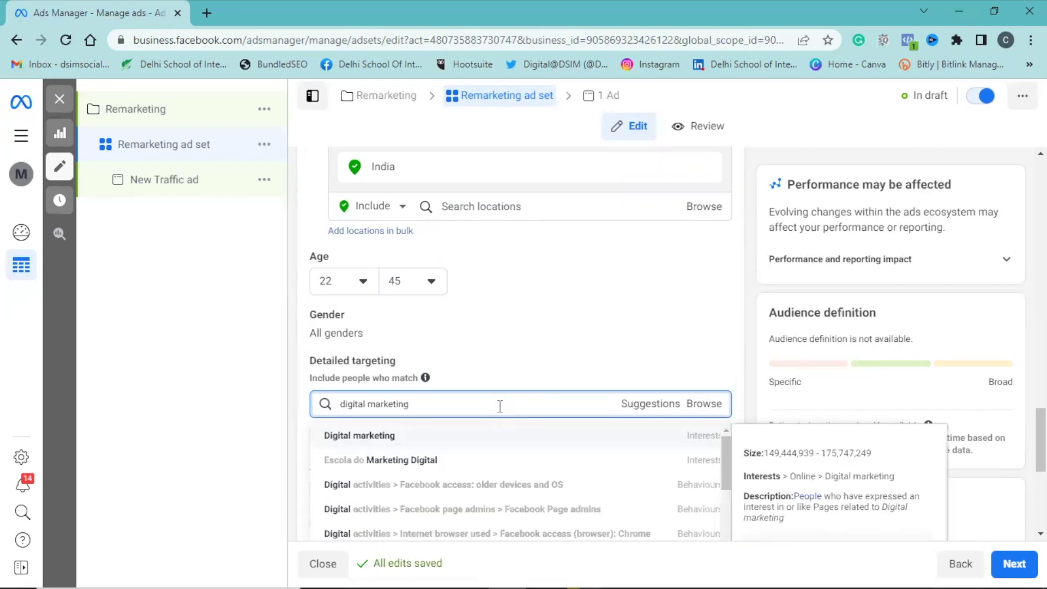
pyautogui.click(450, 444)
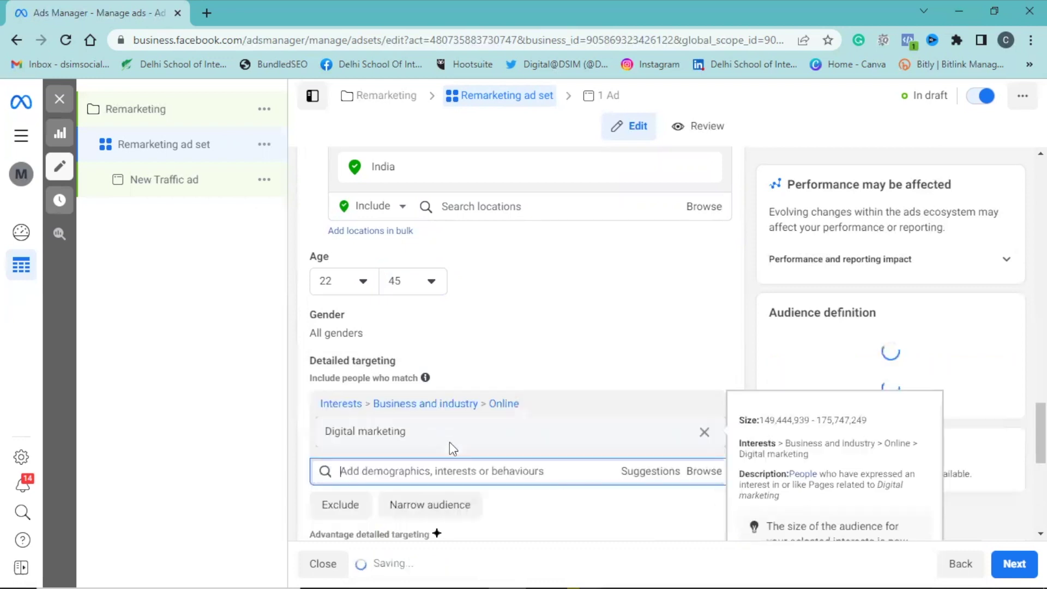
# Keep Advantage+ placements for the ad set and continue to the ad setup options of the new traffic ad
pyautogui.scroll(-7, 598, 387)
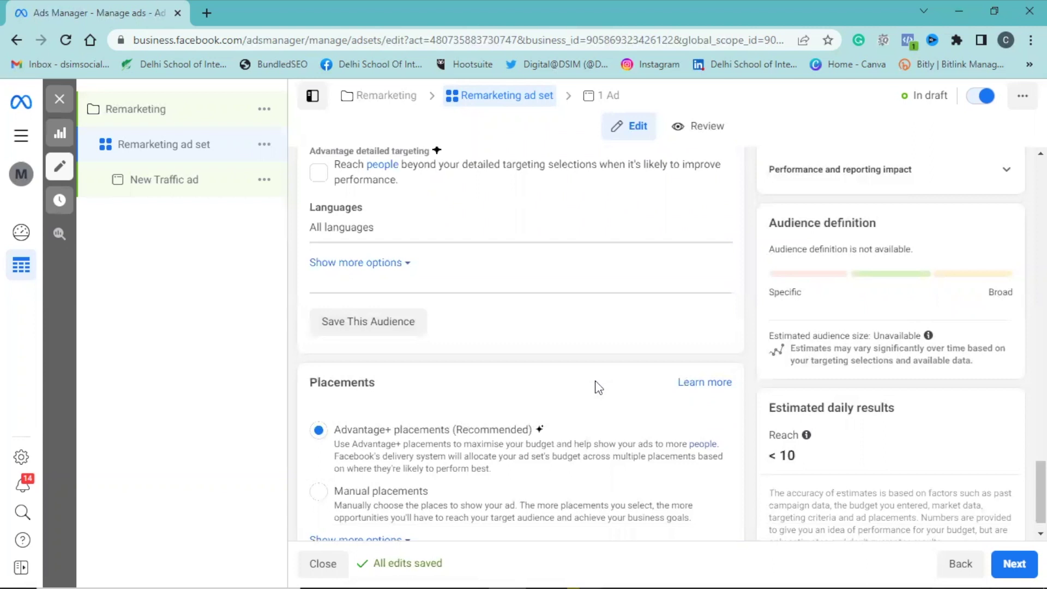
pyautogui.scroll(-1, 599, 387)
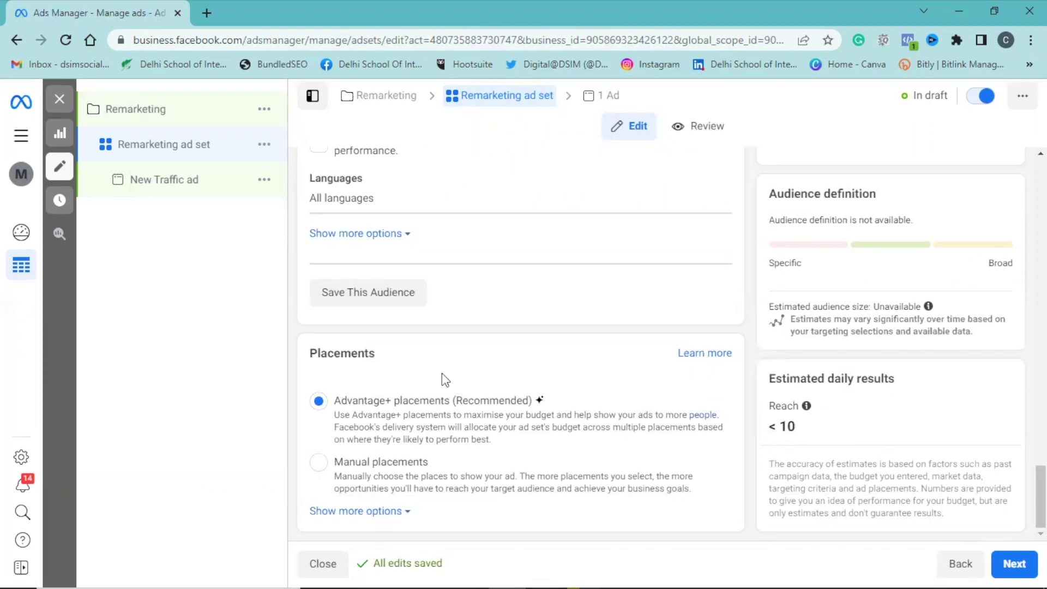
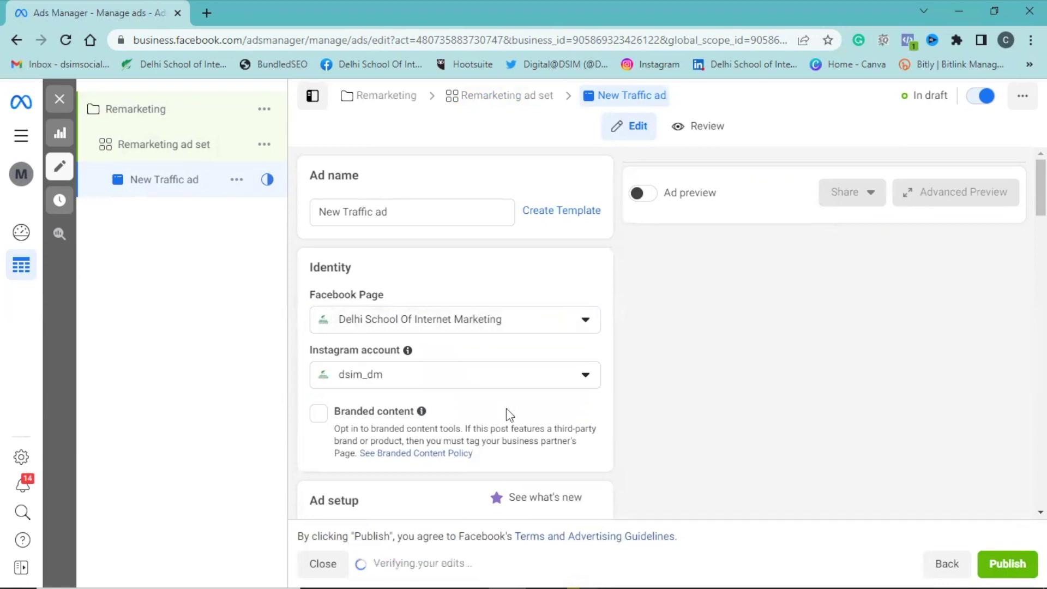
pyautogui.scroll(-3, 506, 410)
pyautogui.scroll(-4, 506, 415)
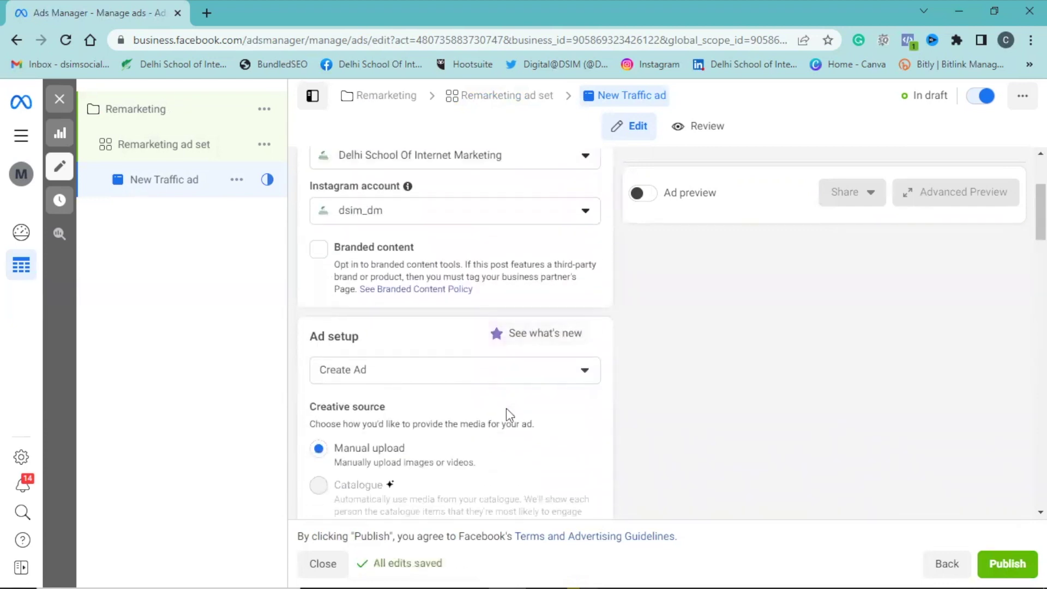
# Add the account image 769.jpg to the ad creative, keeping the suggested crops and turning on all Advantage+ creative optimisations
pyautogui.scroll(-1, 507, 416)
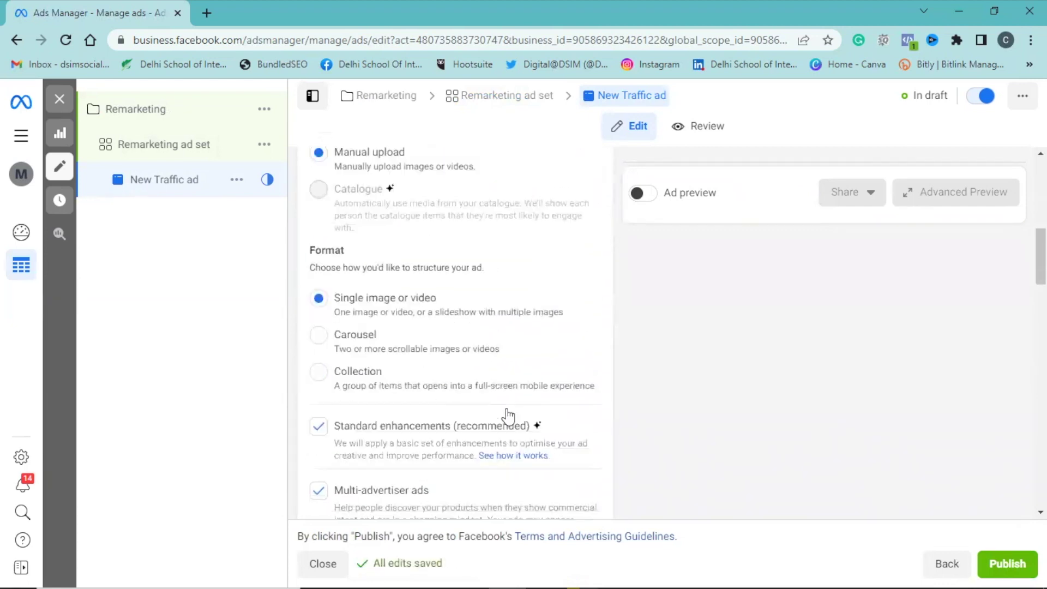
pyautogui.scroll(-4, 507, 412)
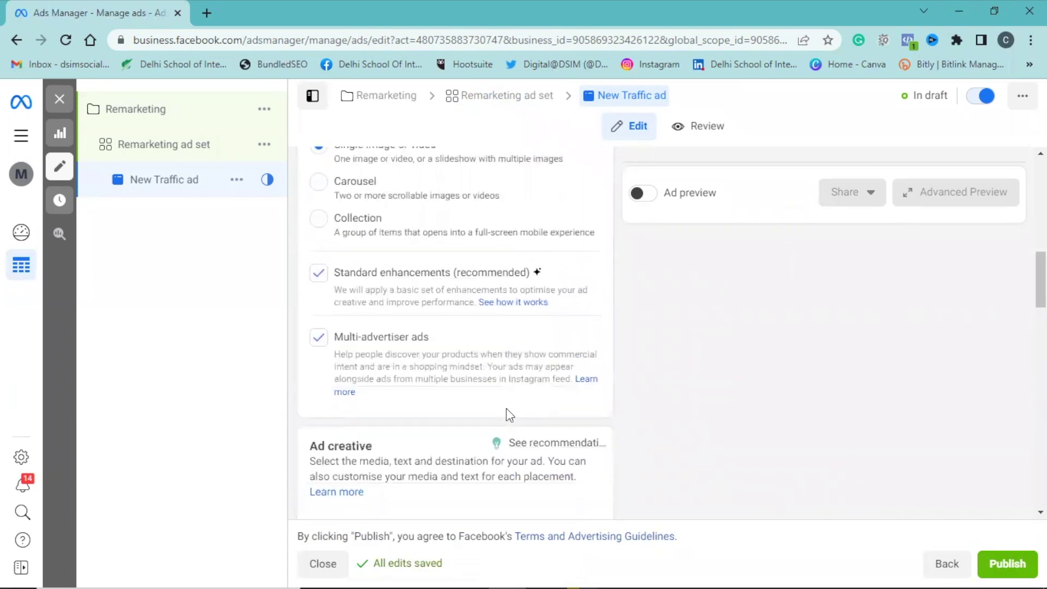
pyautogui.click(380, 404)
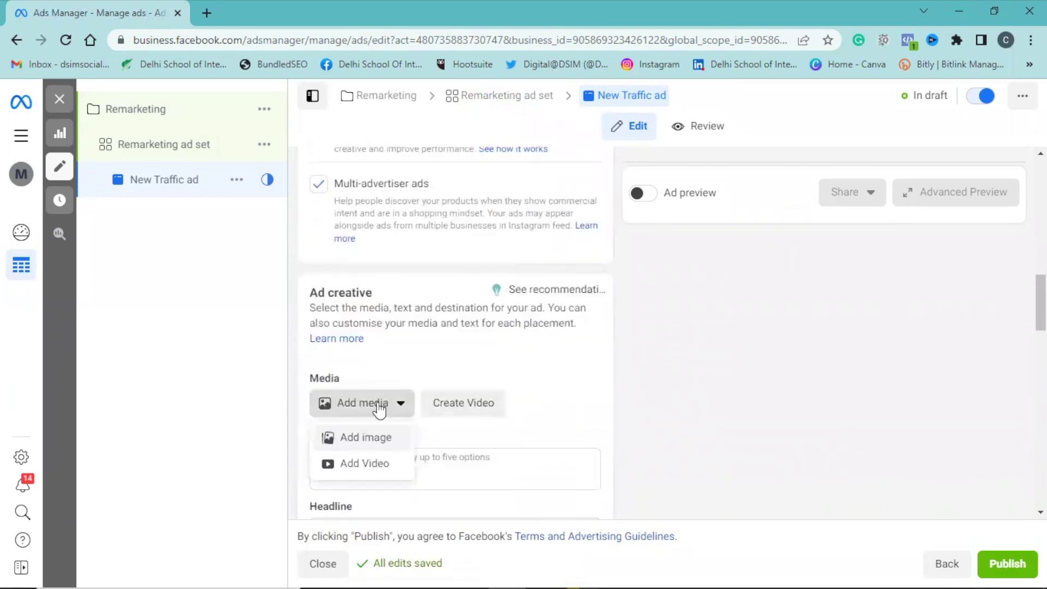
pyautogui.click(372, 437)
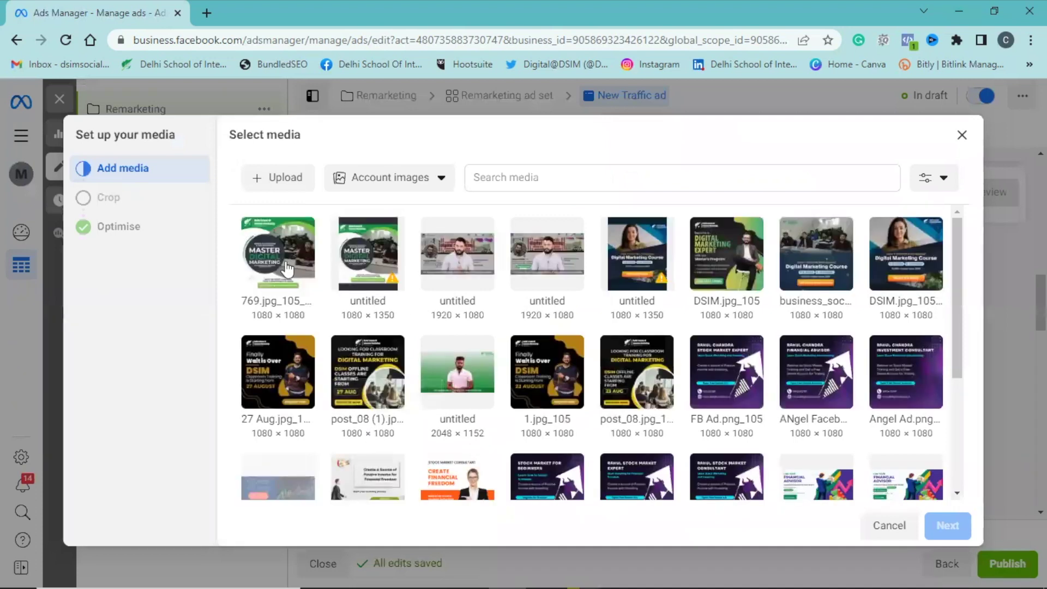
pyautogui.click(278, 254)
pyautogui.click(932, 526)
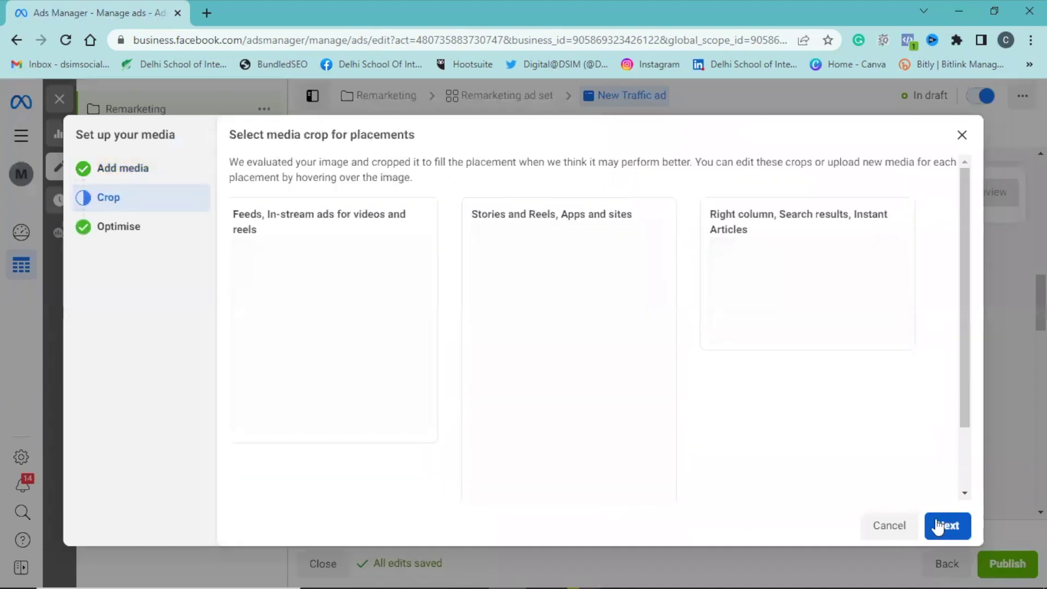
pyautogui.click(941, 525)
pyautogui.click(431, 345)
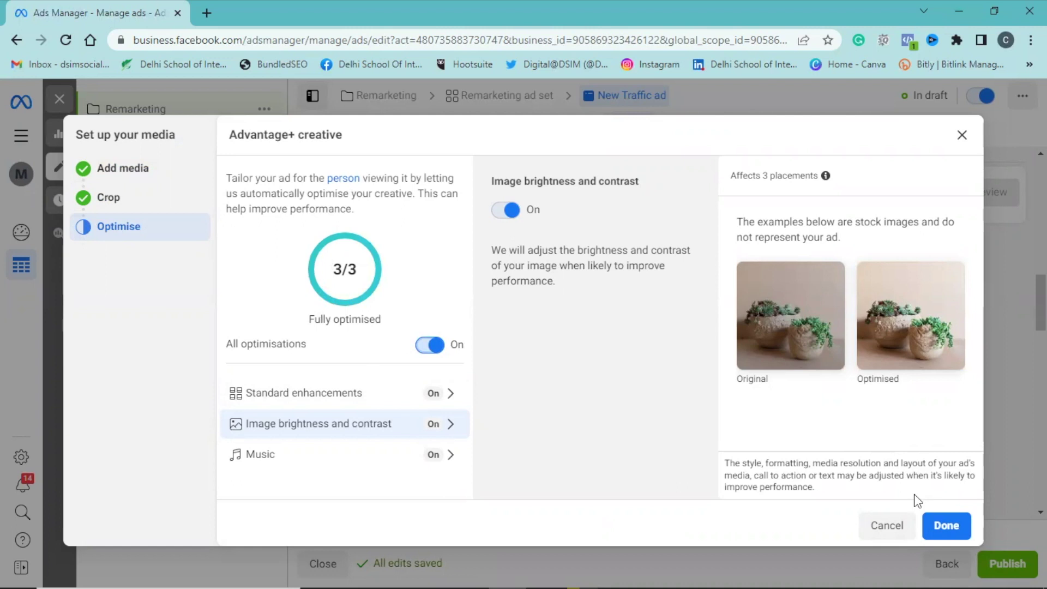
pyautogui.click(955, 525)
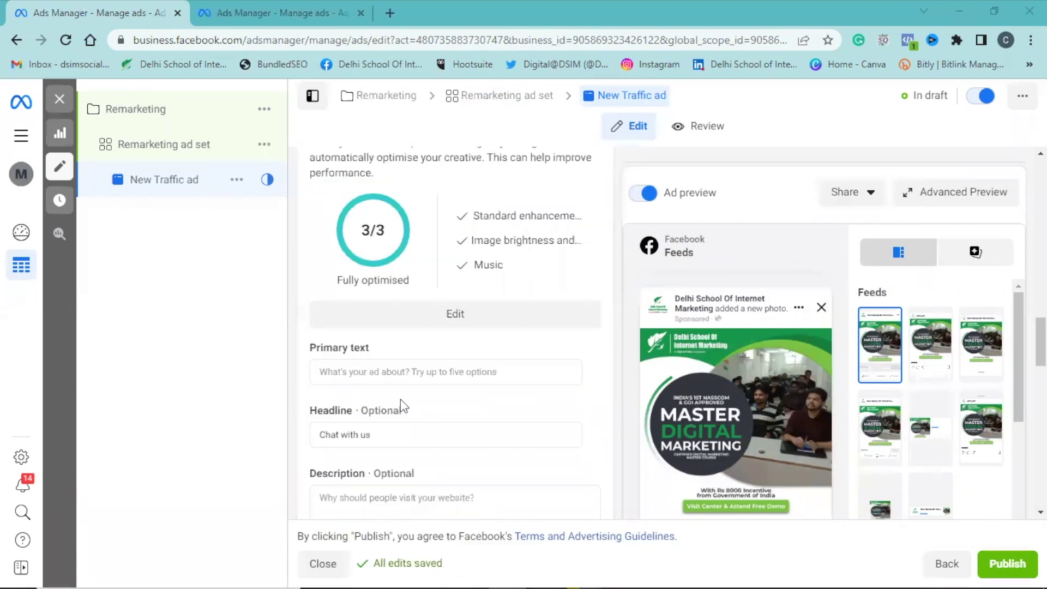
# Write primary text opening "India's 1st NASSCOM & Govt. of India Approved Digital Marketing Course." plus Rs 8000 incentive, Rs 10,000 internship and free training points
pyautogui.click(428, 370)
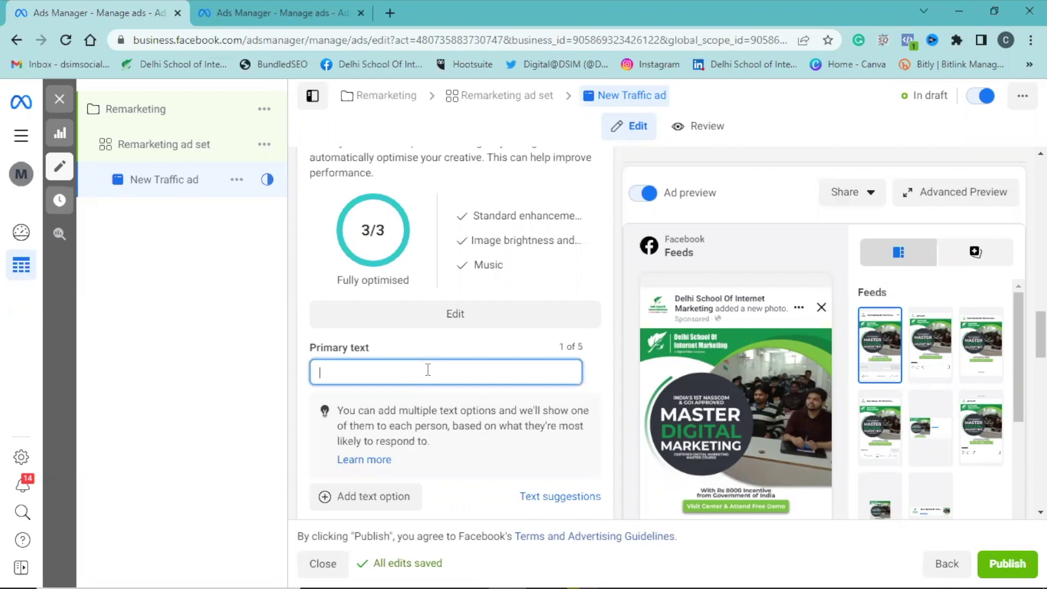
pyautogui.write("India's 1st NASSCOM & Govt. of India Approved Digital Marketing Course.  ✓ Get Rs 8000 Incentive on Course Completion from Govt. of India & NASSCOM.  ✓ Get Rs 10,000 Paid Internship on Live Projects on Course Completion.  ✓ Attend Free 1hr Live Training in ongoing Classroom Training.")
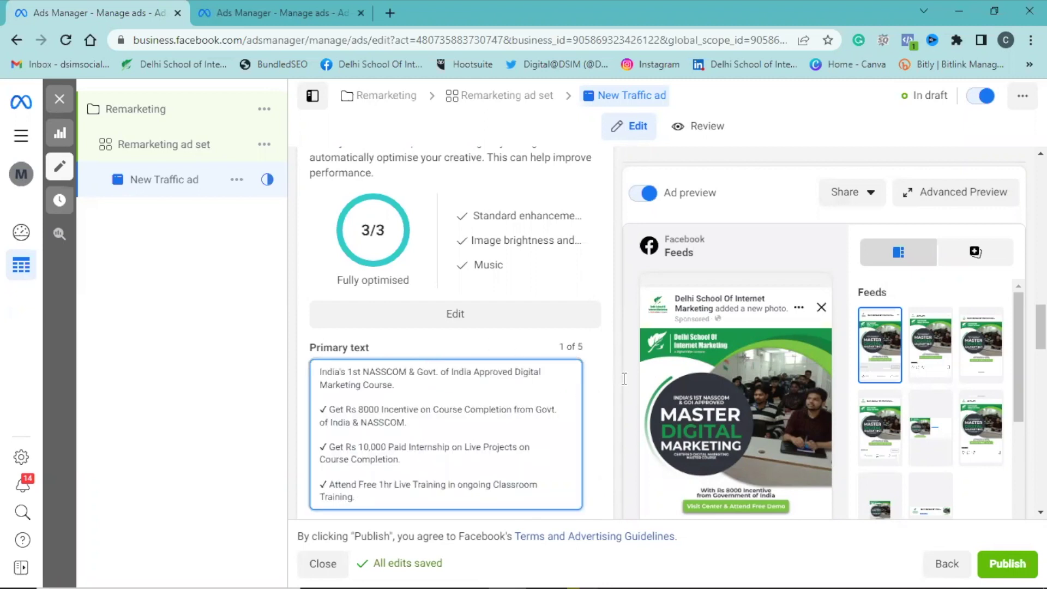
# Replace the ad's default headline with "Digital Marketing Training"
pyautogui.scroll(-5, 455, 327)
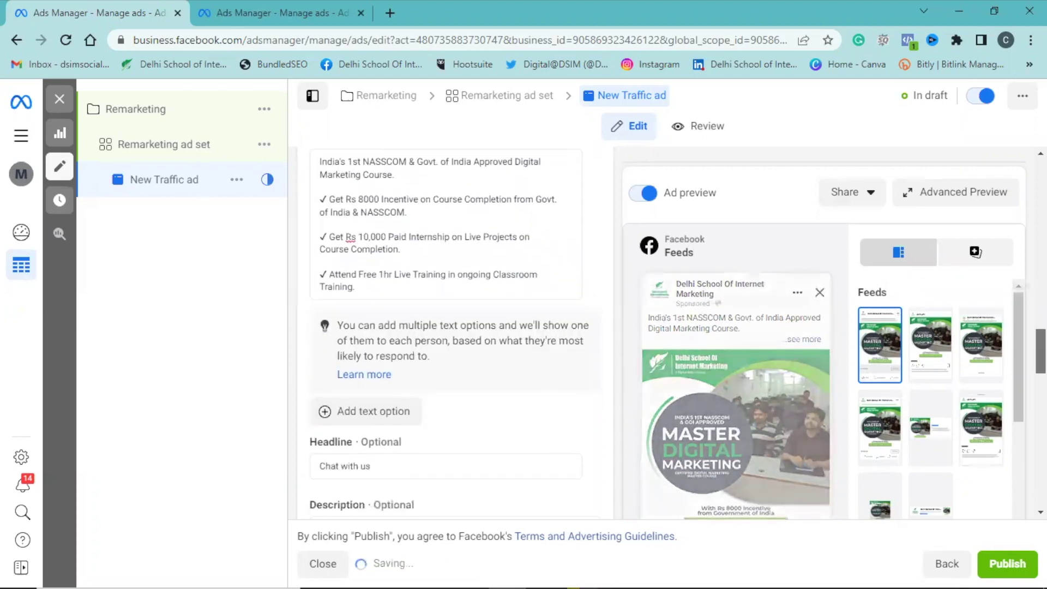
pyautogui.scroll(-2, 455, 328)
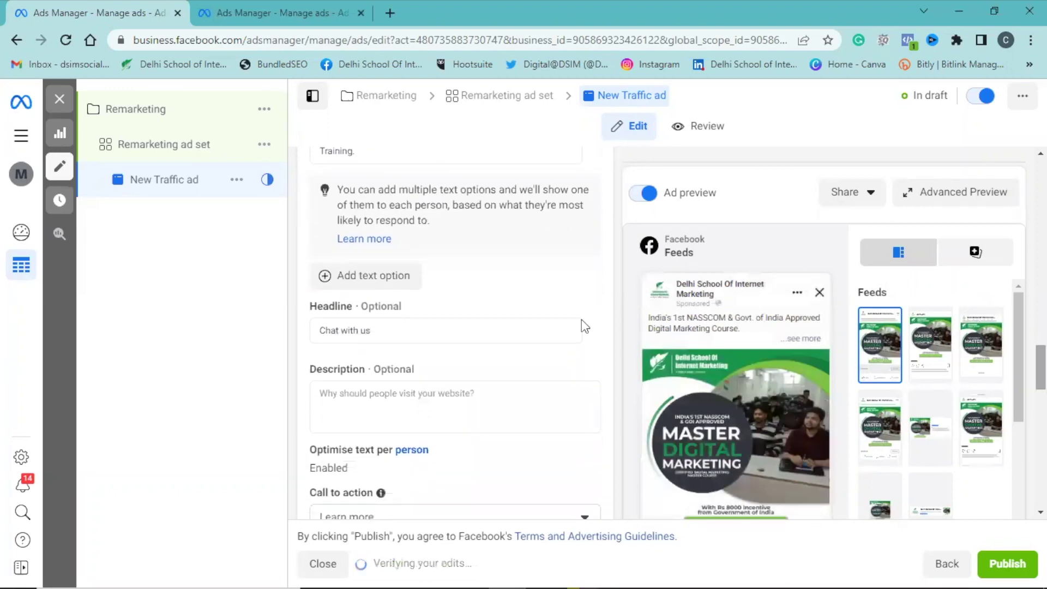
pyautogui.moveTo(406, 331); pyautogui.dragTo(318, 347)
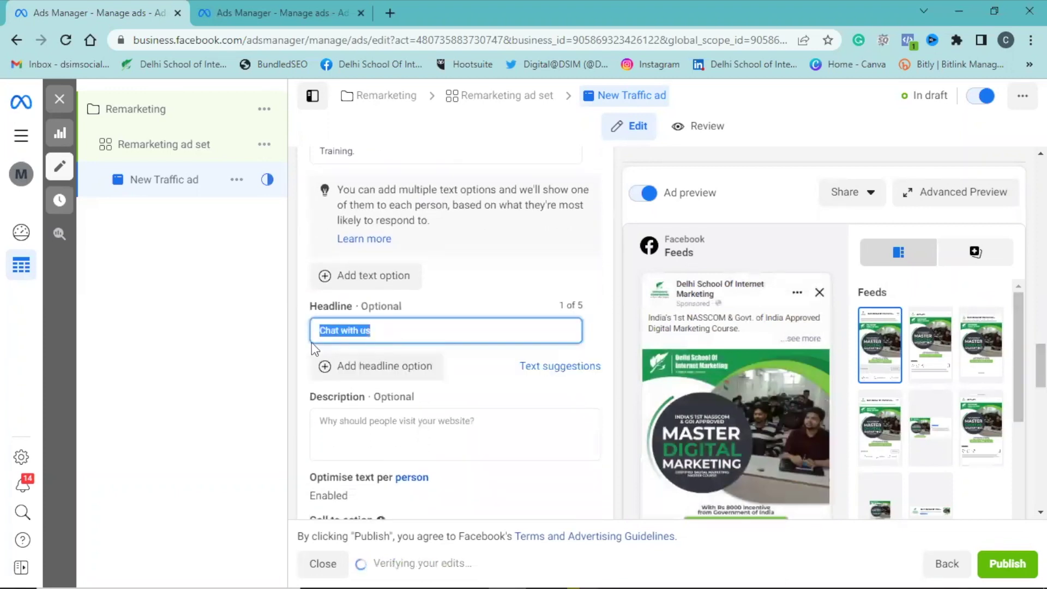
pyautogui.write('Digital Marketing Traing')
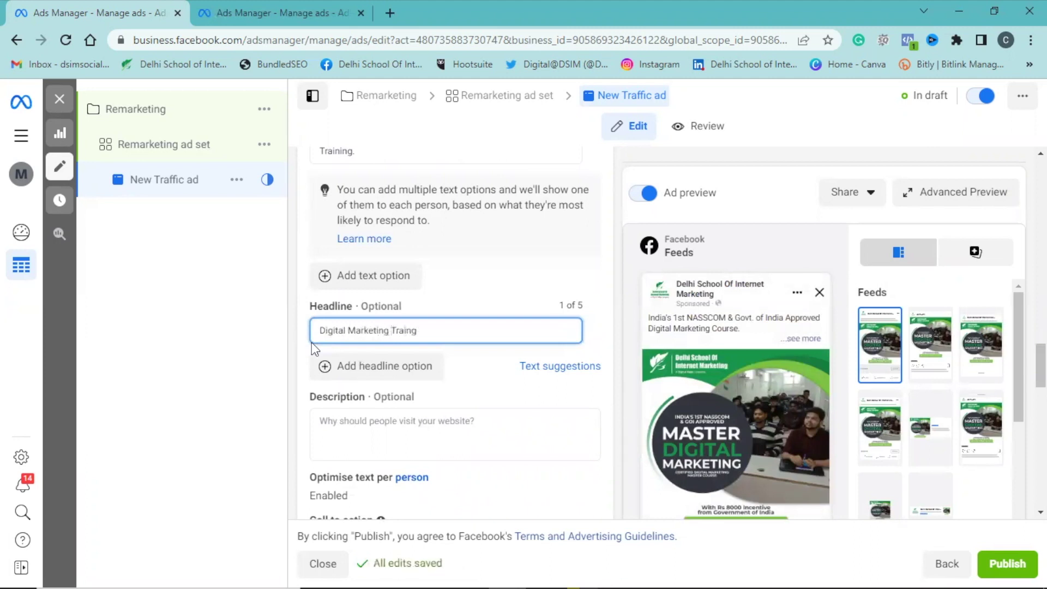
pyautogui.scroll(-2, 499, 382)
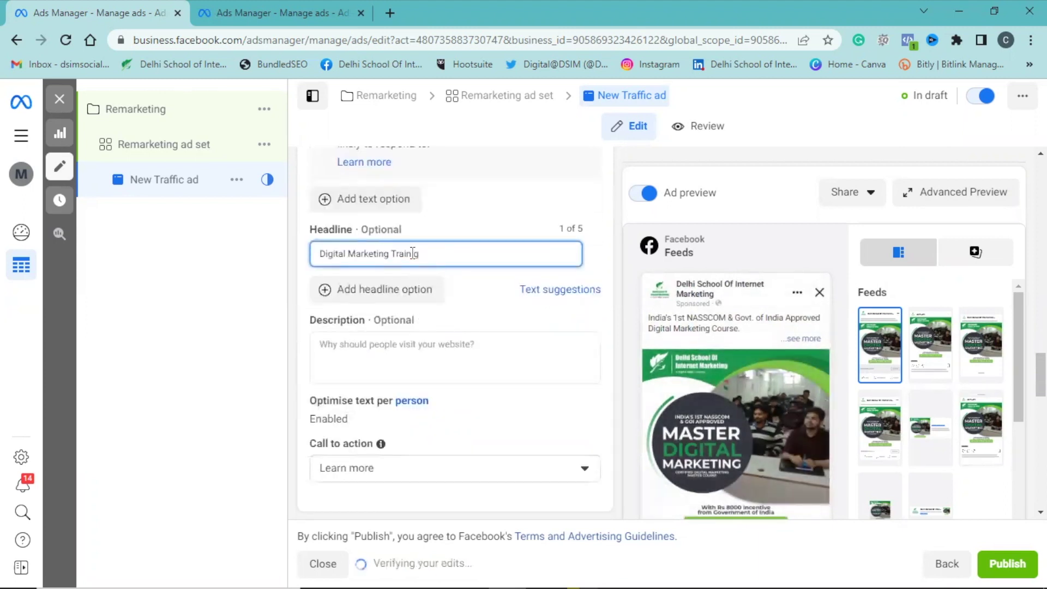
pyautogui.write('n')
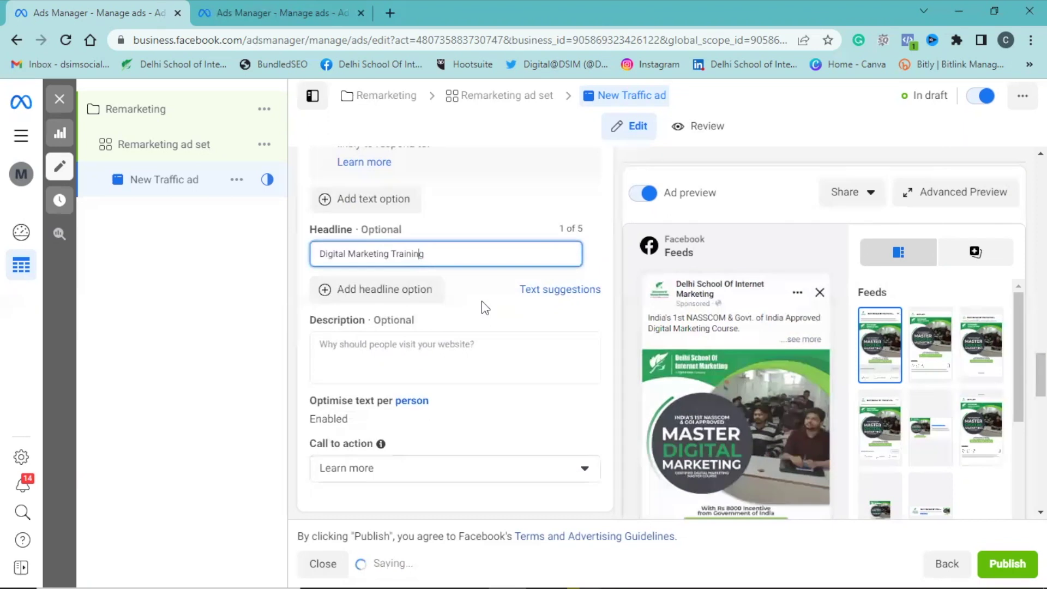
# Enter "Few seats left" as the ad's description
pyautogui.click(436, 348)
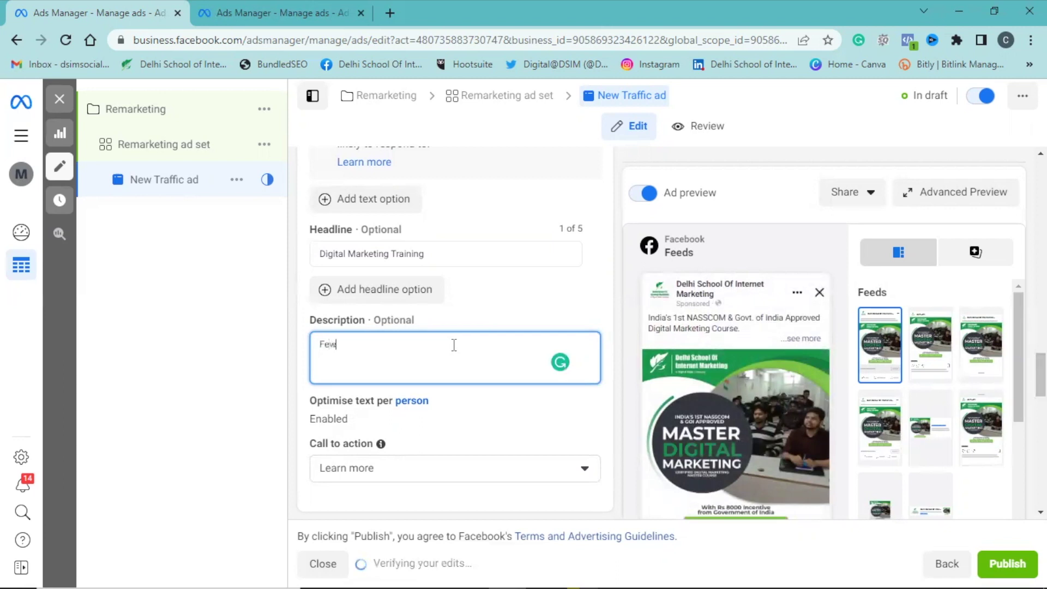
pyautogui.write('Few seats left')
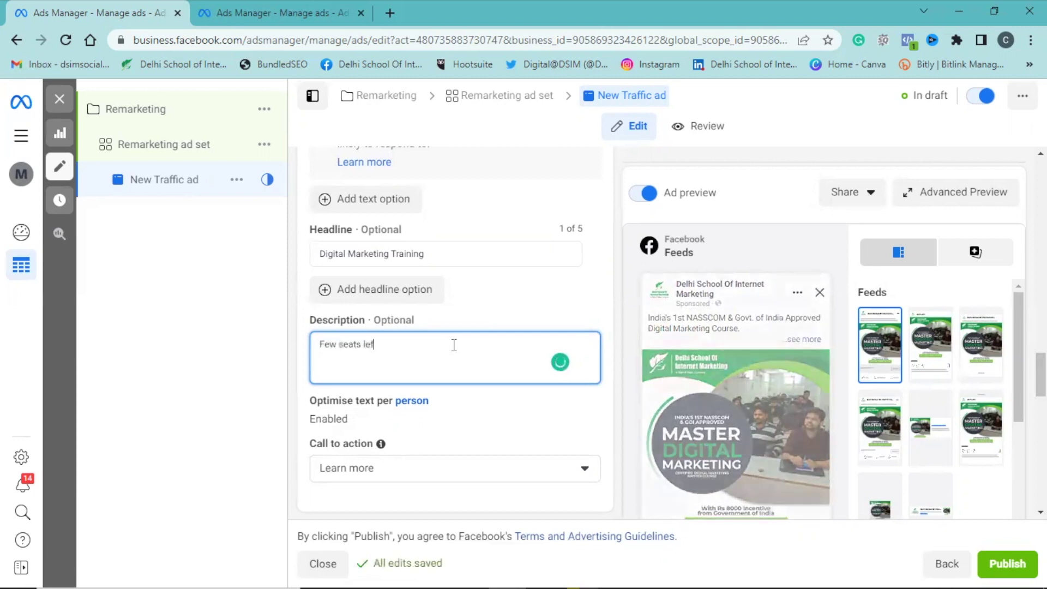
pyautogui.click(462, 420)
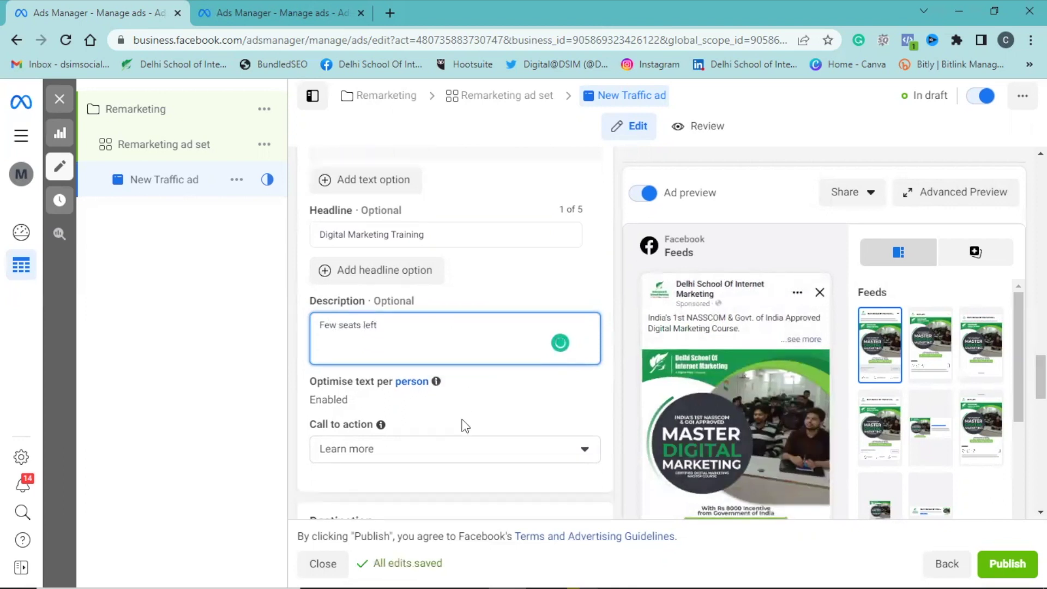
# Change the ad's call to action to "Sign Up"
pyautogui.scroll(-1, 464, 407)
pyautogui.click(471, 399)
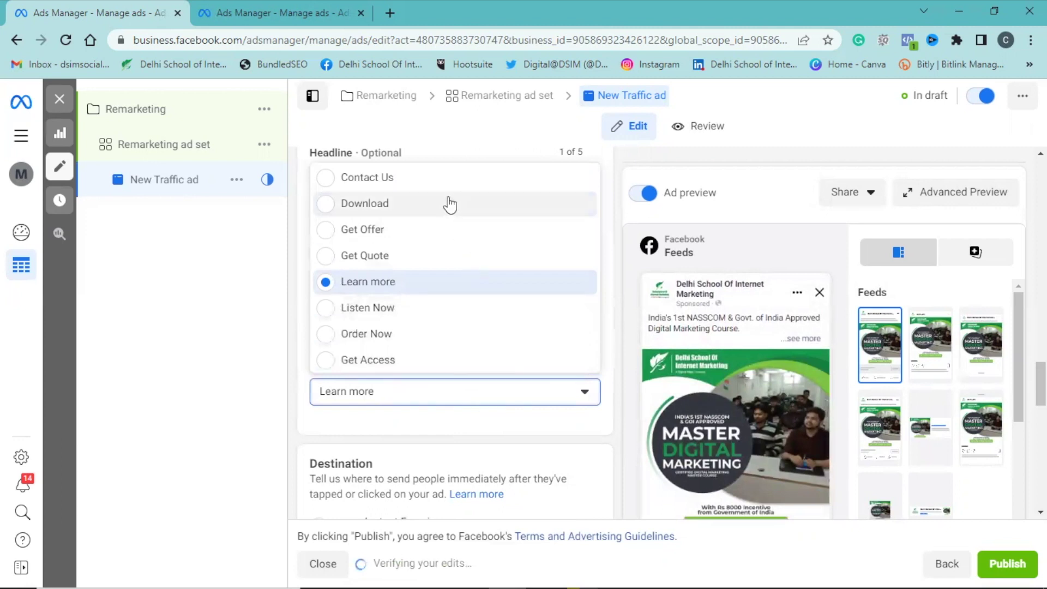
pyautogui.scroll(-1, 446, 293)
pyautogui.scroll(-2, 447, 293)
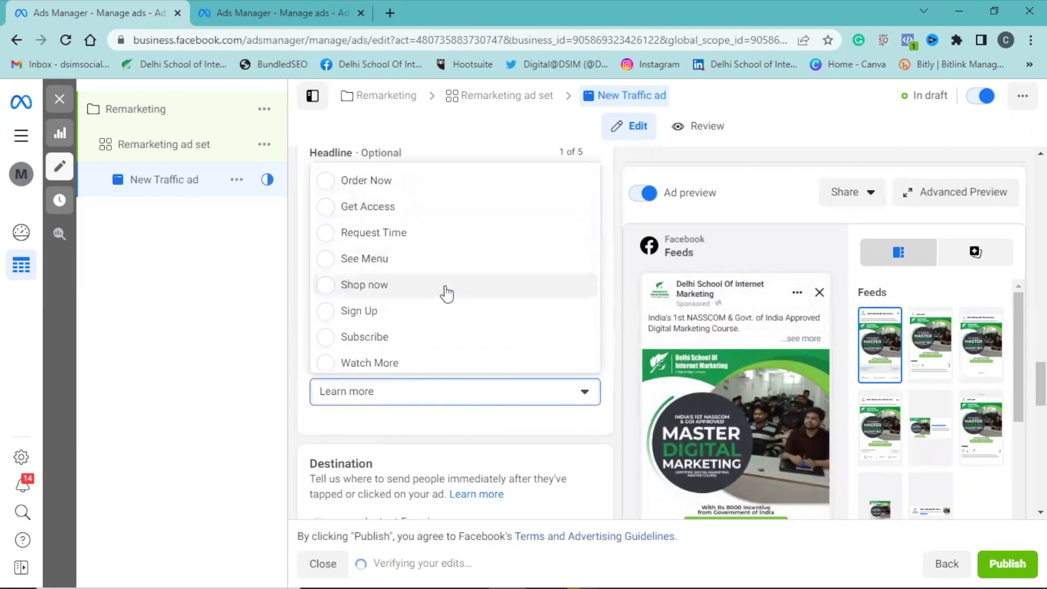
pyautogui.click(442, 238)
pyautogui.scroll(-4, 465, 382)
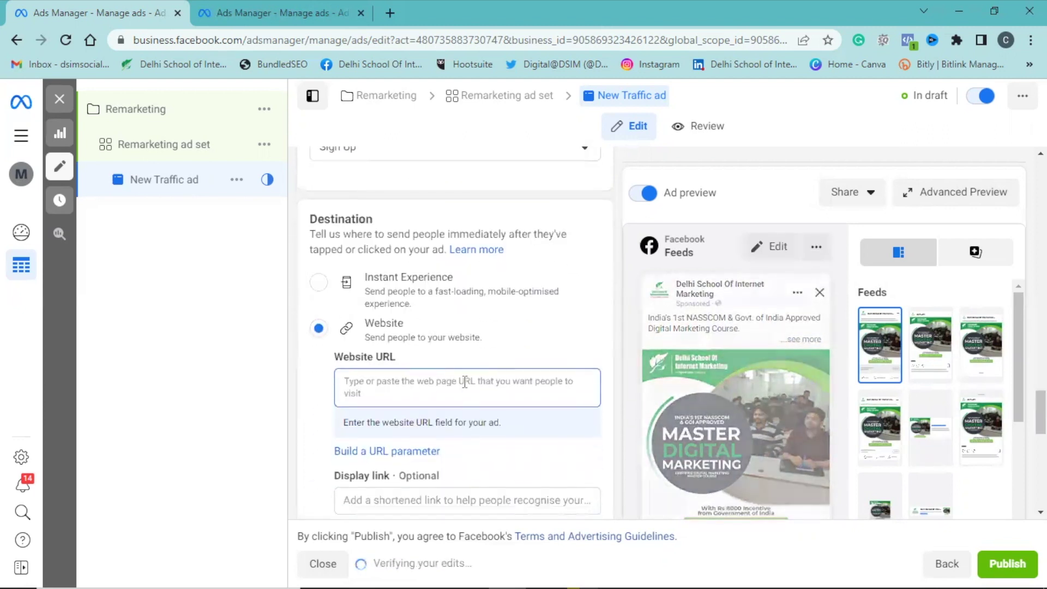
pyautogui.click(464, 382)
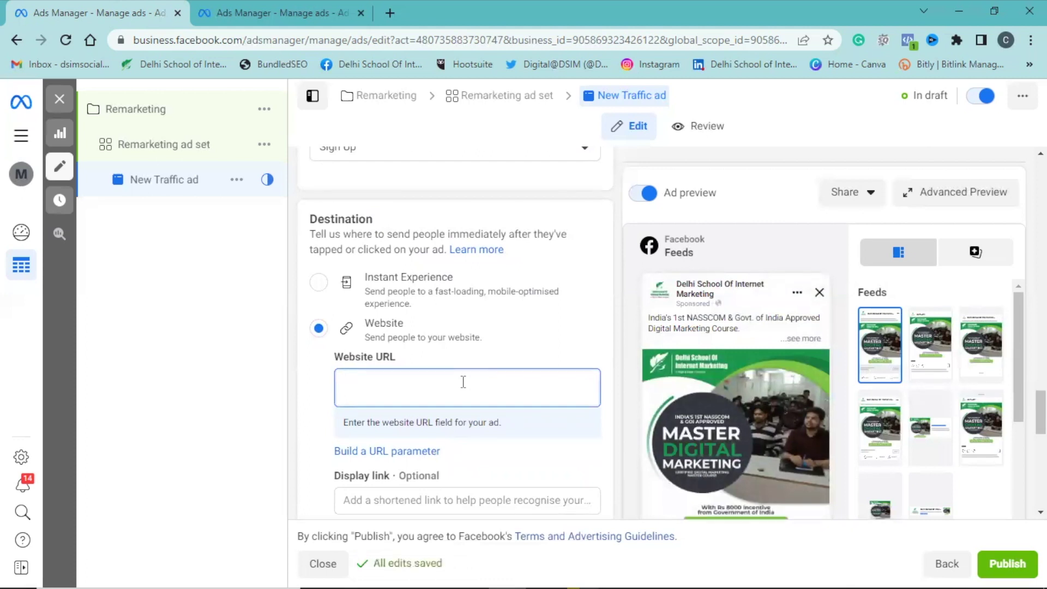
pyautogui.write('ww')
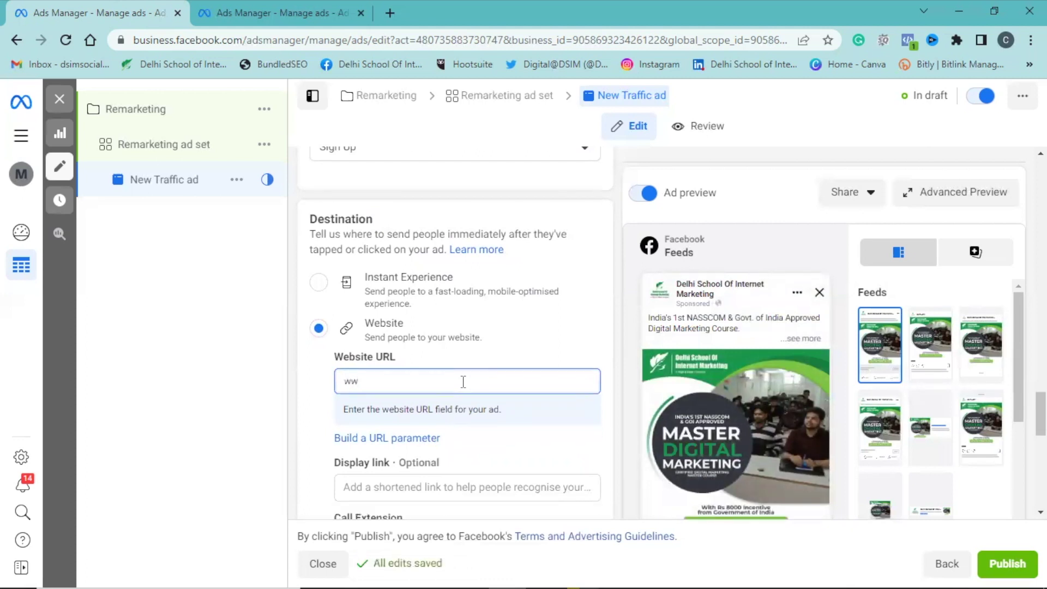
pyautogui.write('w')
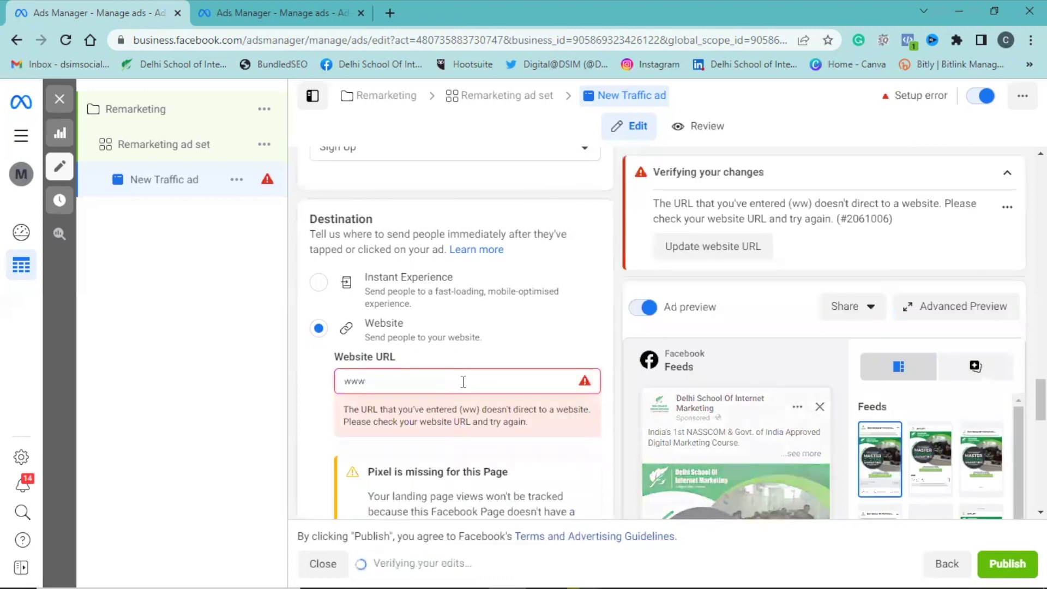
pyautogui.write('.dsim.in')
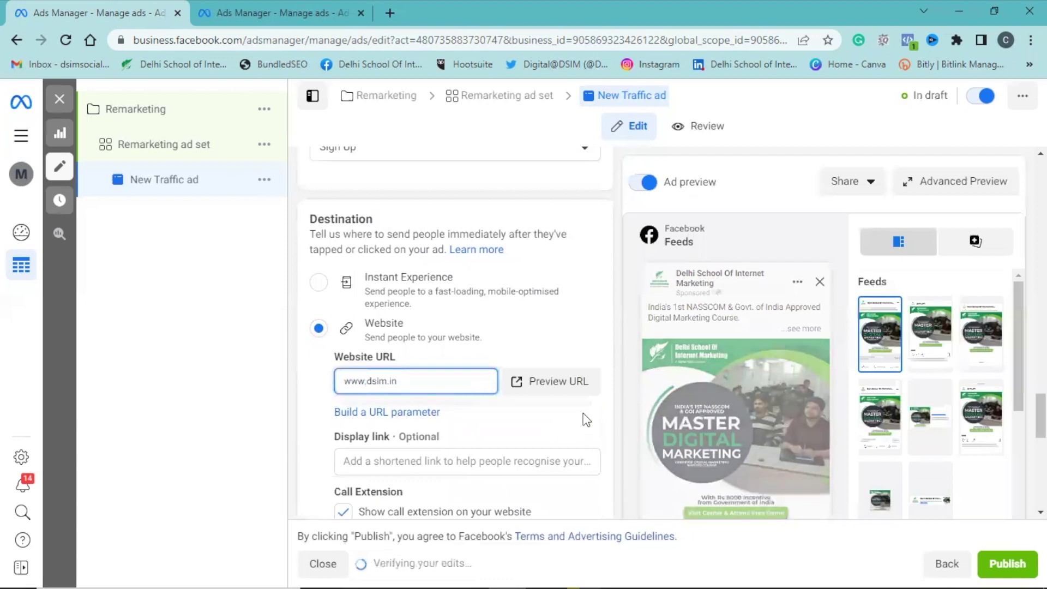
# Set the display link of the website destination to dsim.in
pyautogui.scroll(-1, 554, 401)
pyautogui.click(498, 379)
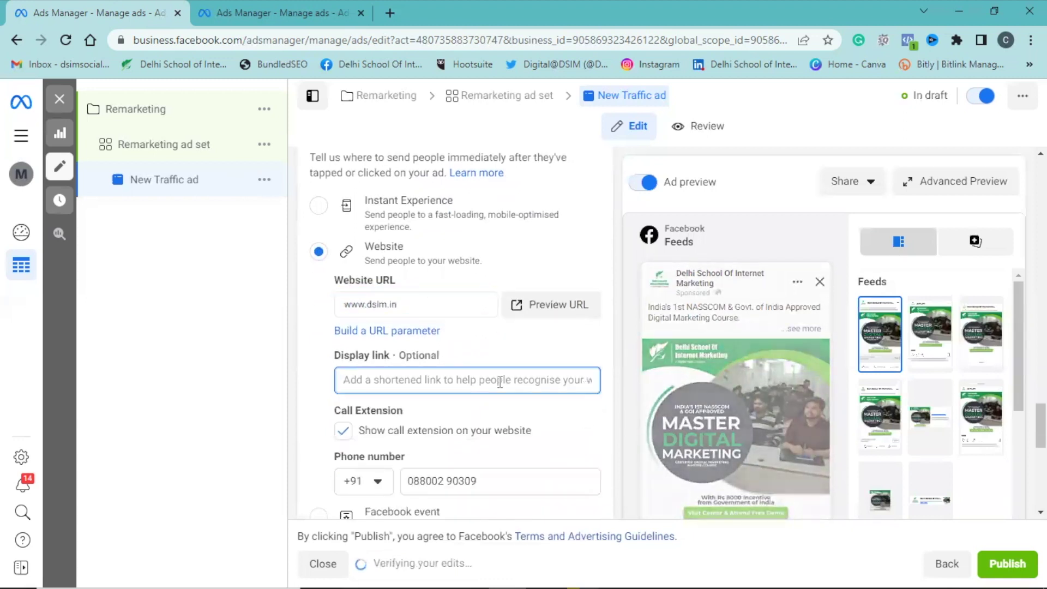
pyautogui.write('dsim.in')
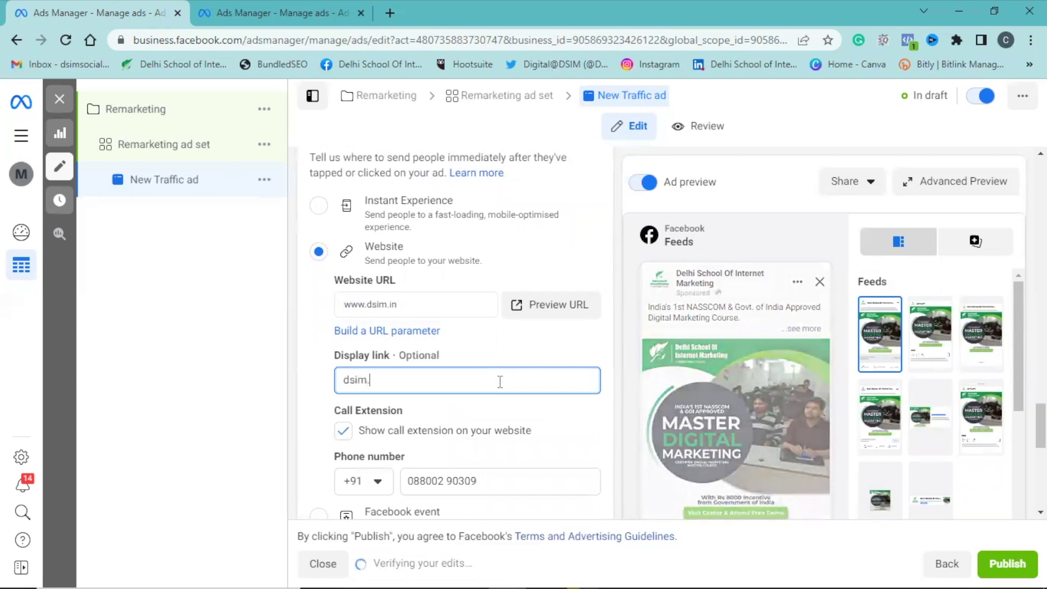
pyautogui.click(547, 408)
# Keep the call extension and turn on the Languages option for the ad
pyautogui.scroll(-1, 547, 409)
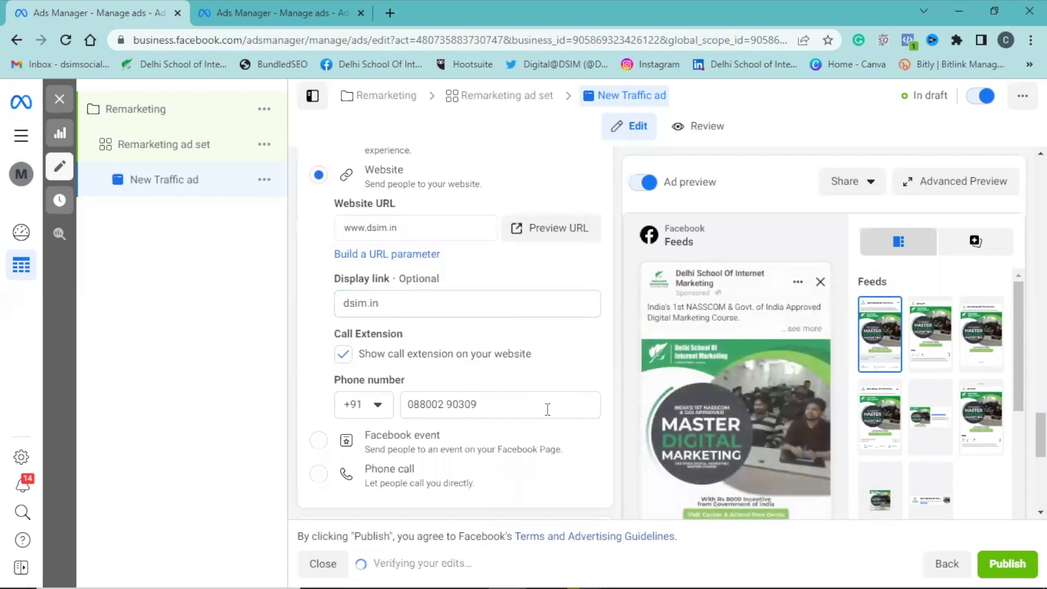
pyautogui.scroll(-1, 548, 412)
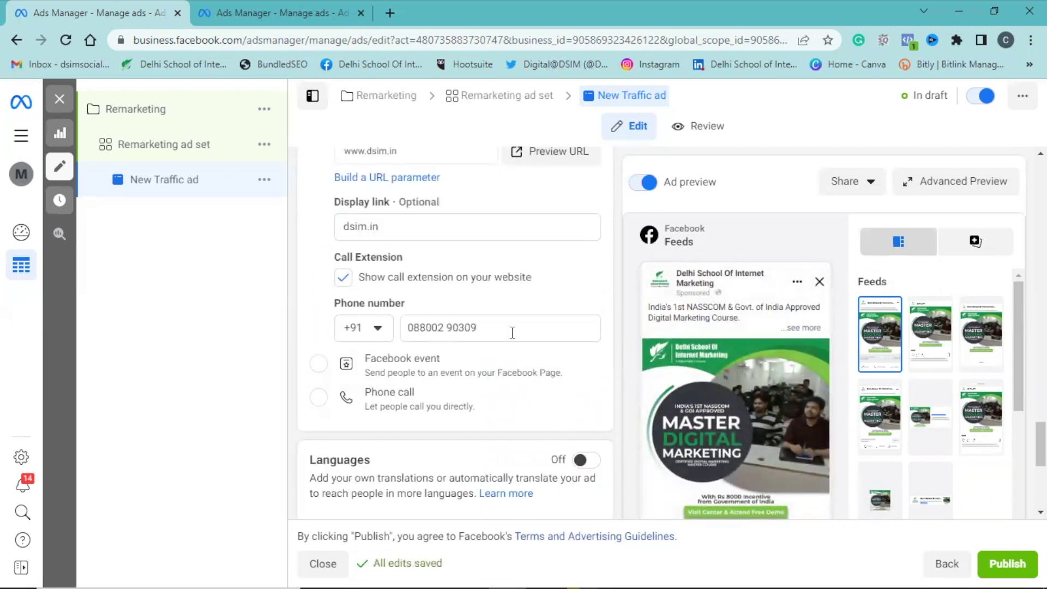
pyautogui.scroll(-2, 512, 332)
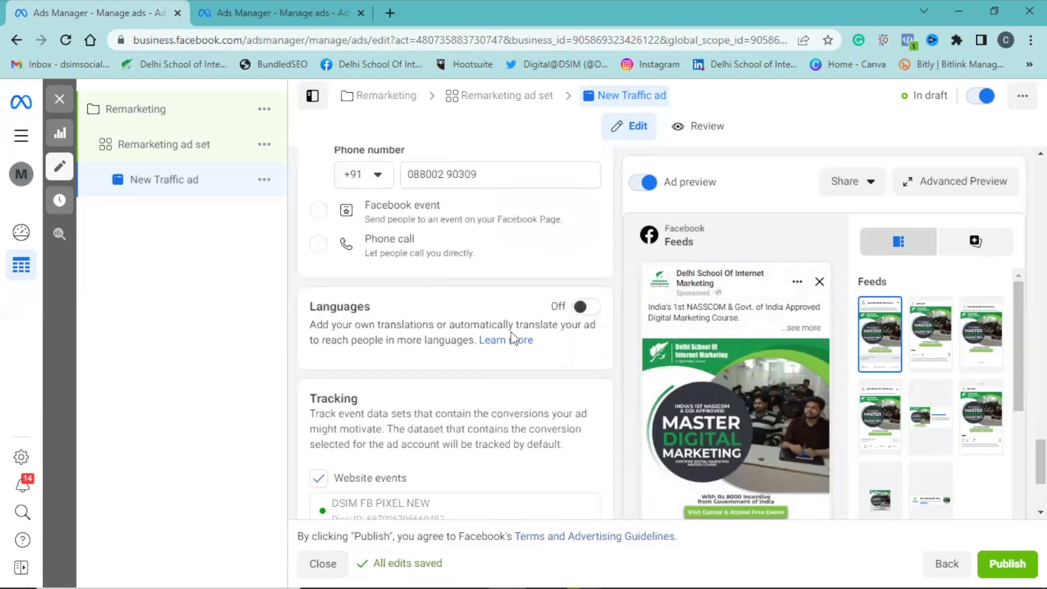
pyautogui.click(582, 312)
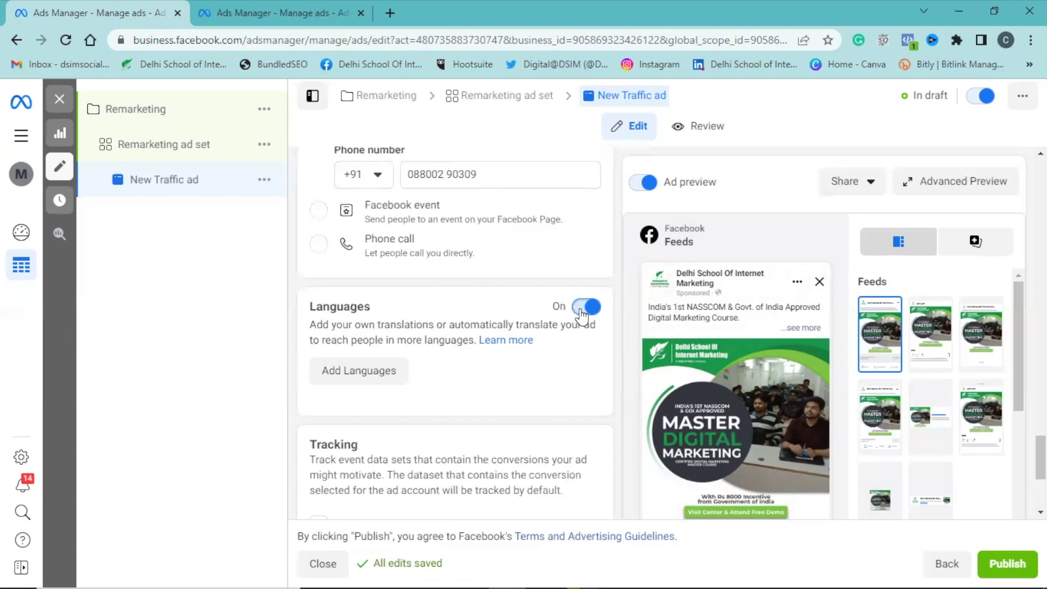
# Publish the Remarketing campaign with its ad set and ad, keeping website events tracking with the DSIM FB PIXEL NEW pixel
pyautogui.scroll(-4, 539, 402)
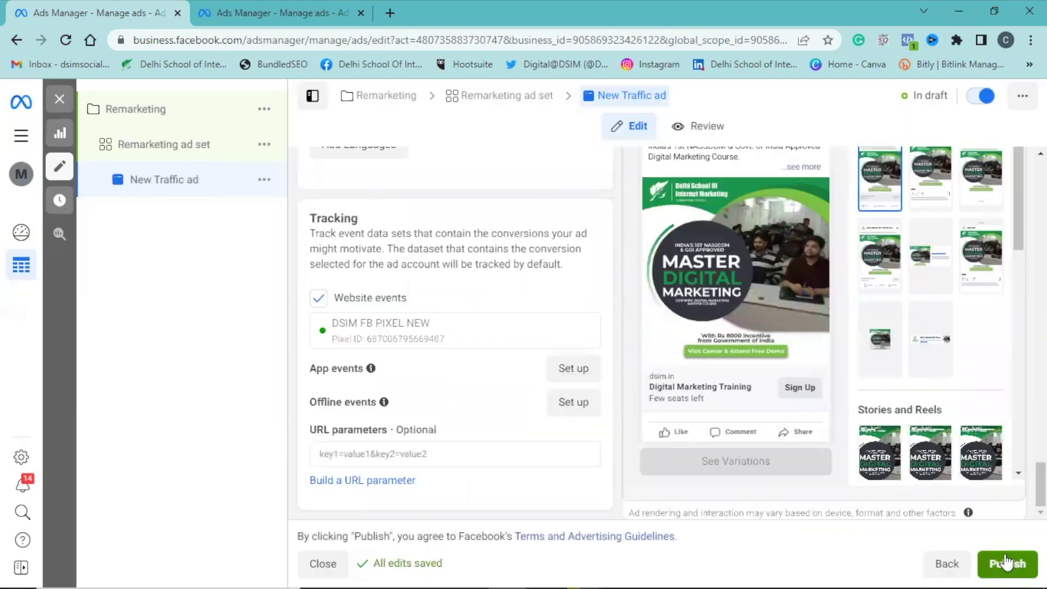
pyautogui.click(1006, 563)
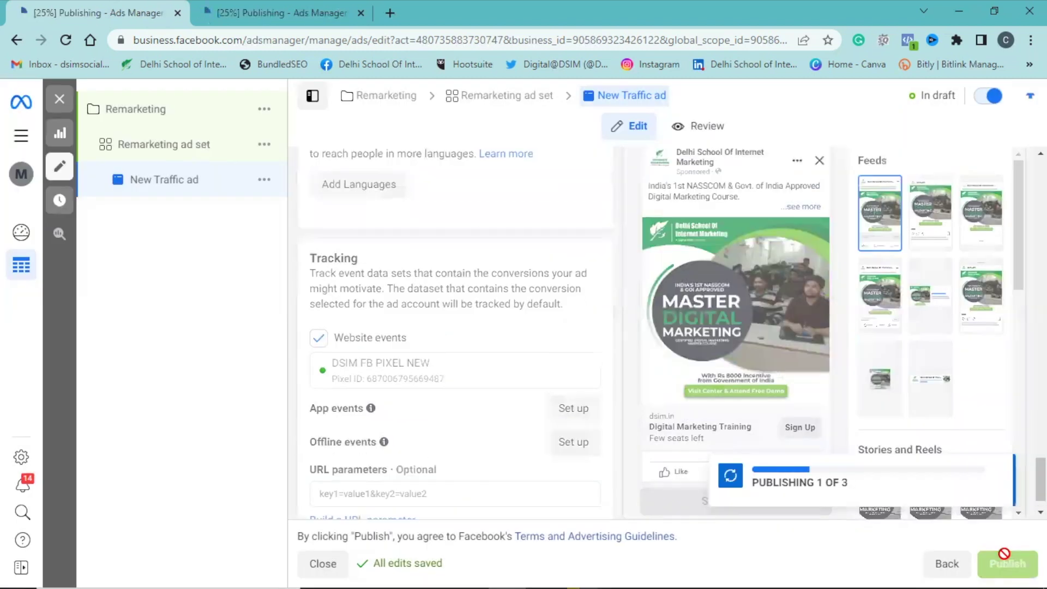